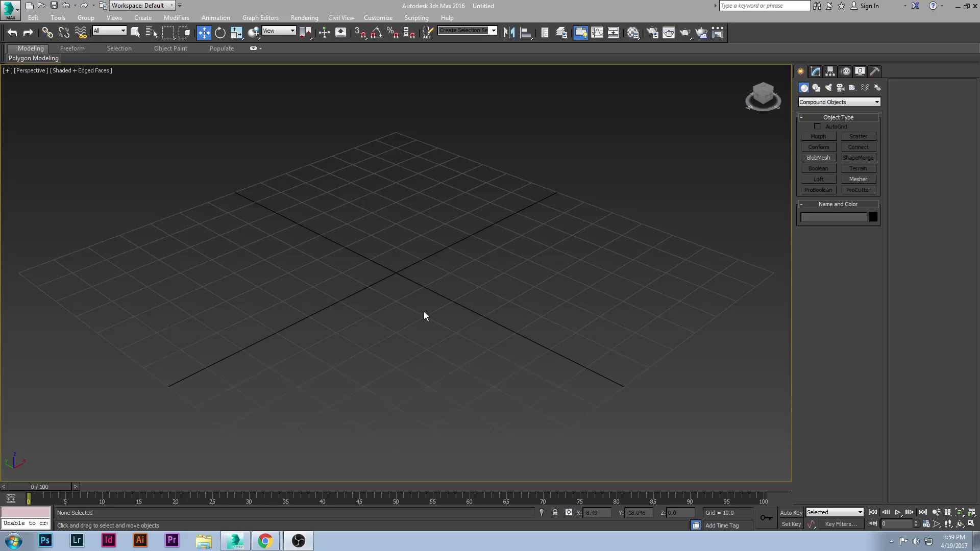
Draw a square plane about 140 by 140 units covering the home grid, and hide the grid.
left_click(816, 103)
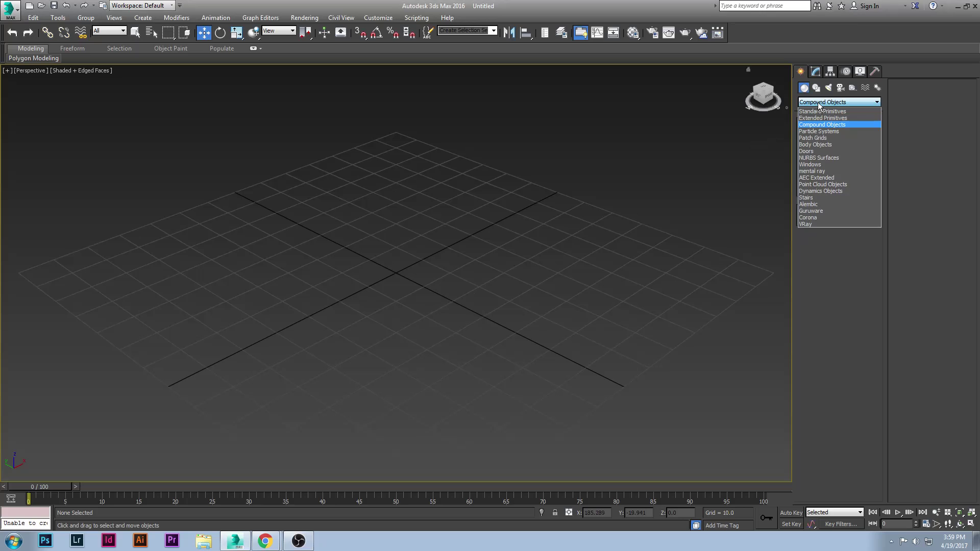
left_click(818, 102)
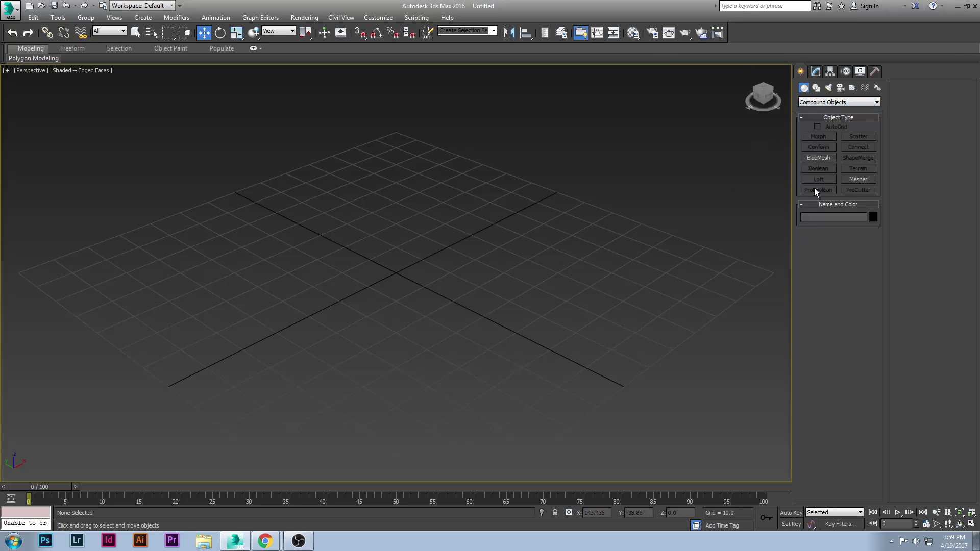
left_click(827, 103)
left_click(815, 111)
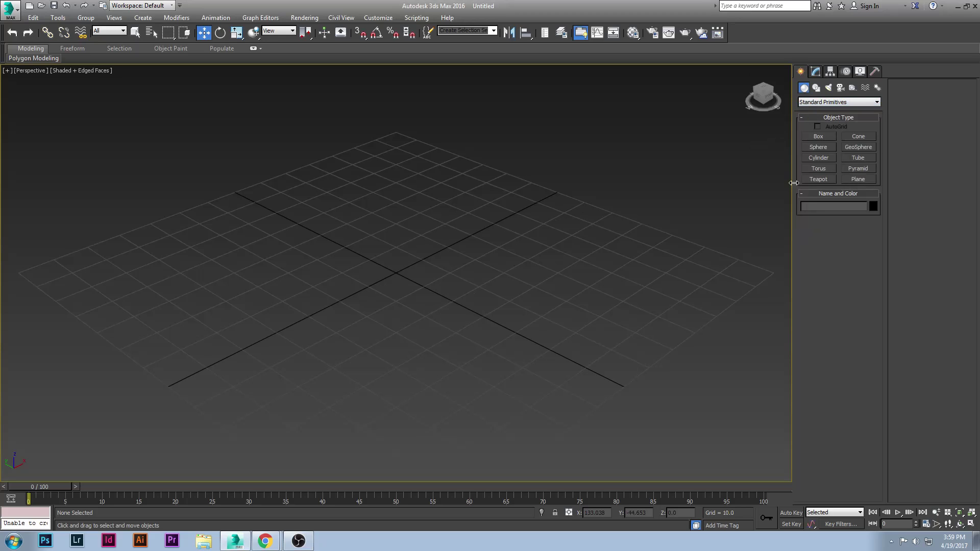
left_click(859, 179)
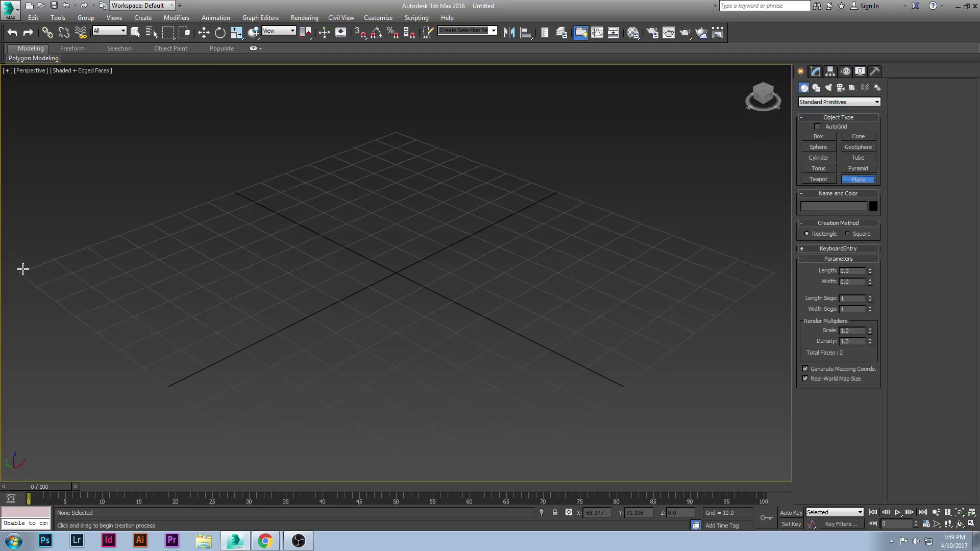
left_click_drag(18, 272, 776, 272)
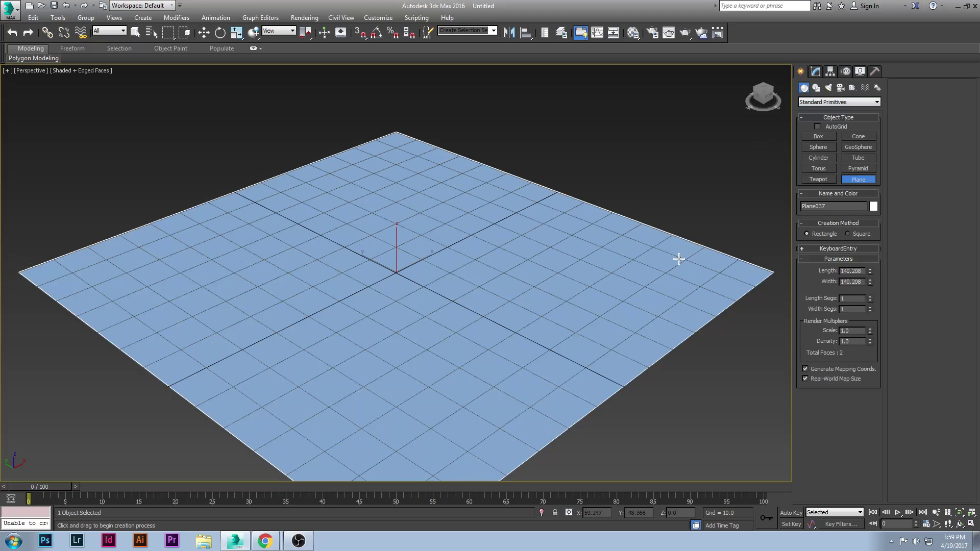
key("g")
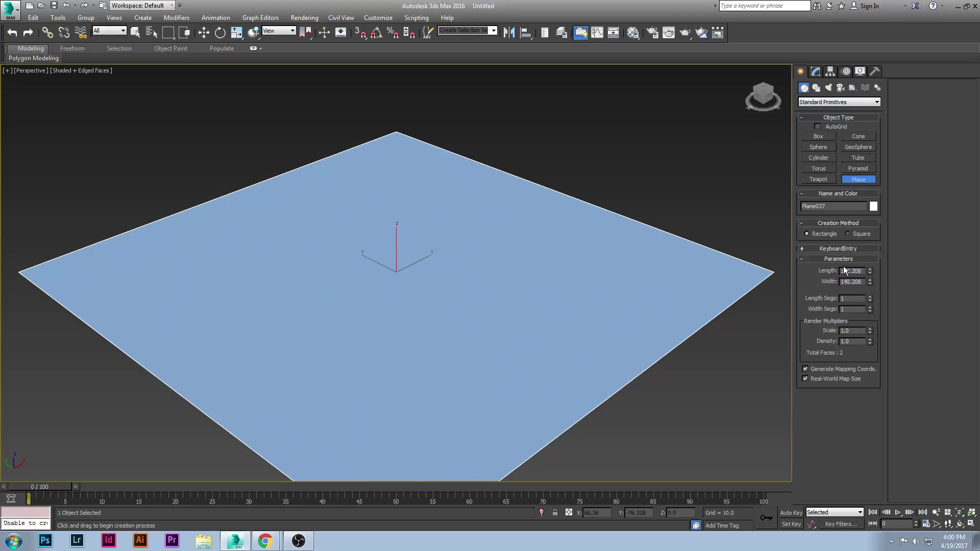
left_click_drag(251, 148, 745, 162)
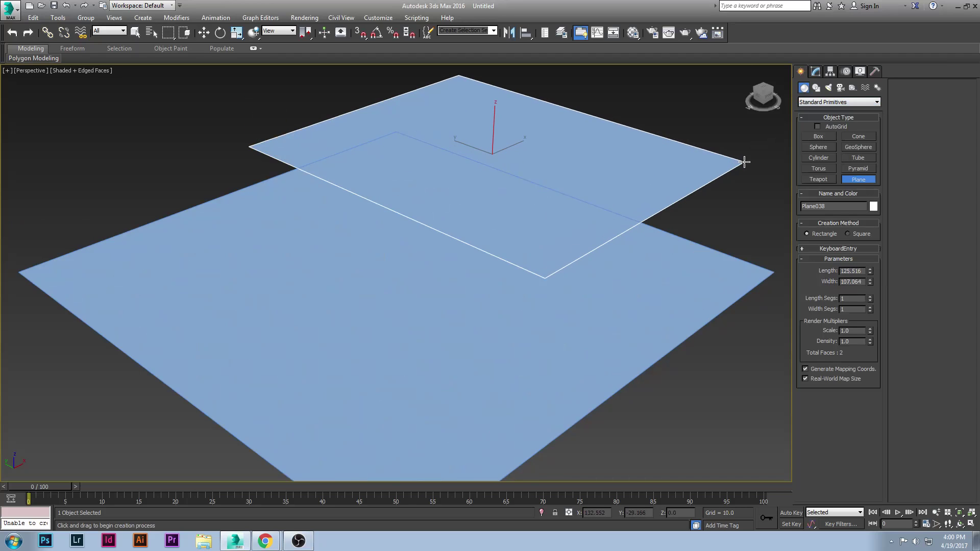
key("ctrl+z")
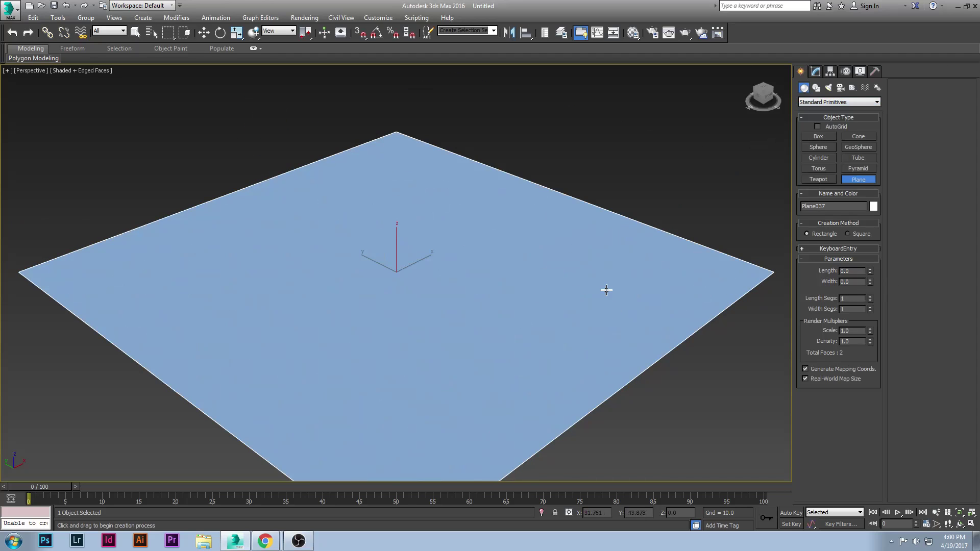
Set the plane's length segments and width segments to 2 each.
left_click(816, 72)
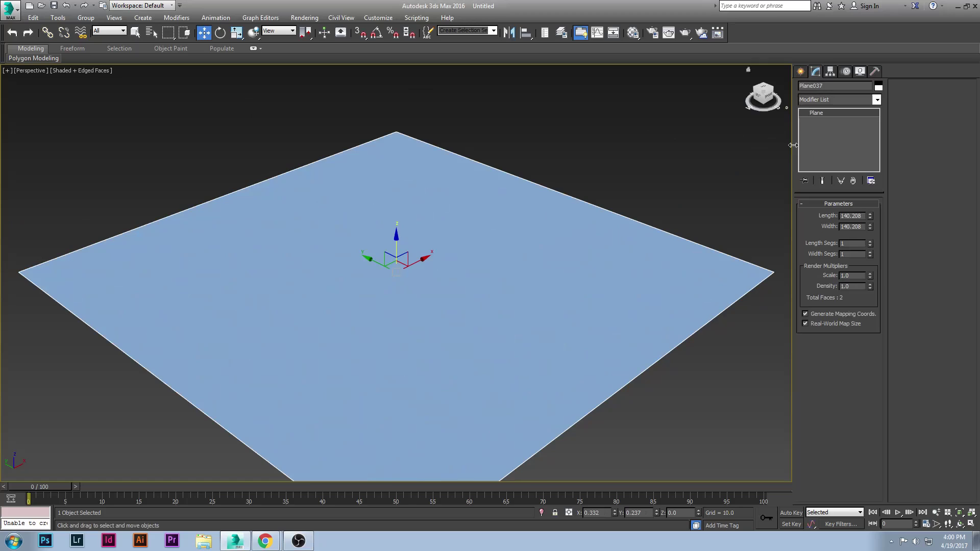
middle_click_drag(338, 229, 394, 222)
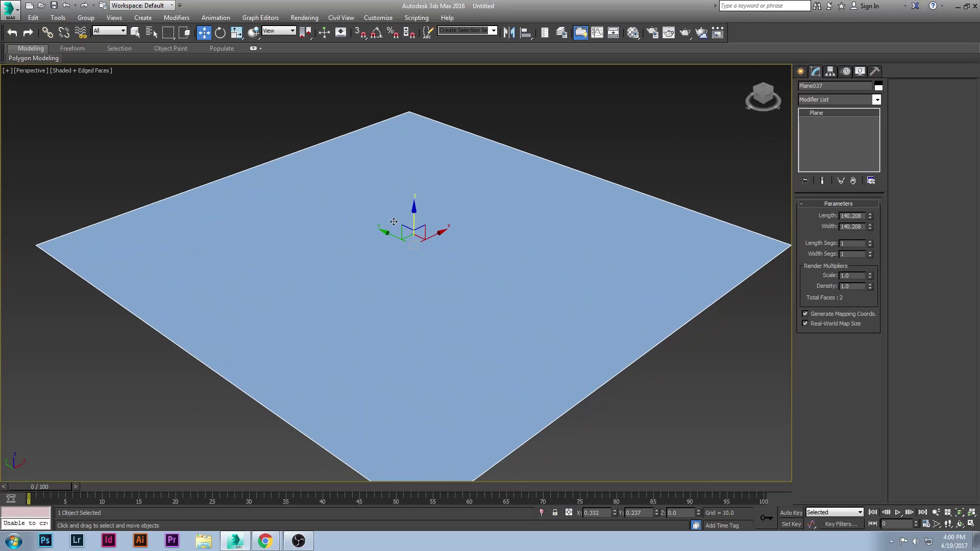
middle_click_drag(595, 237, 606, 252)
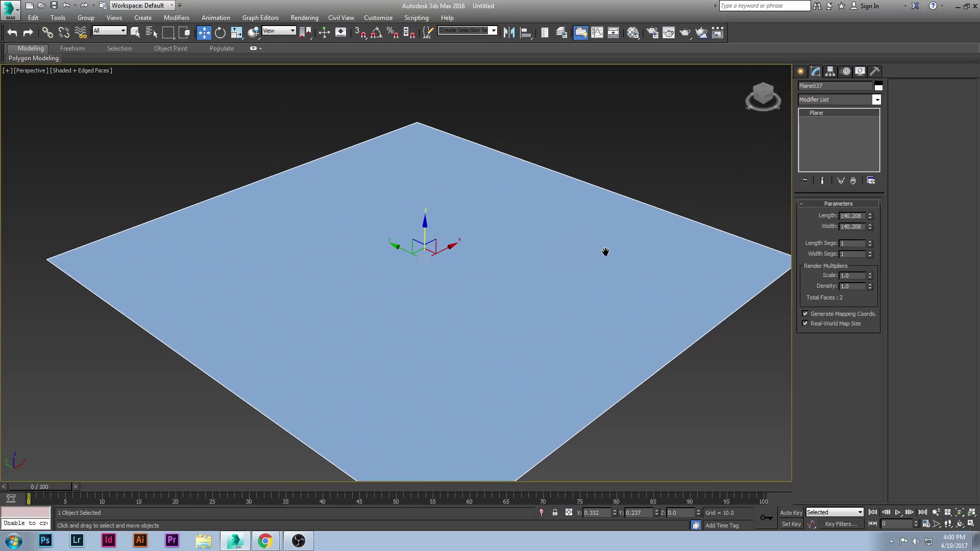
left_click(871, 244)
left_click(871, 253)
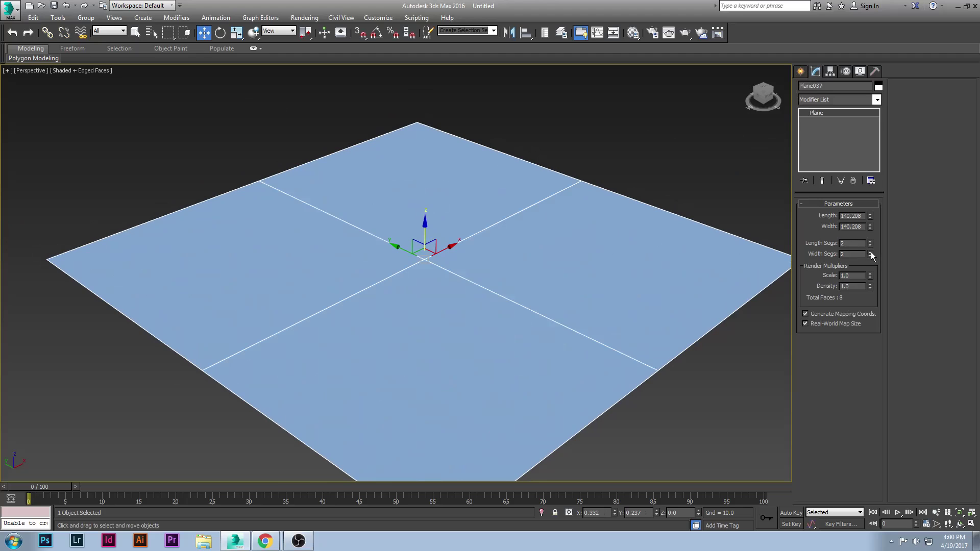
Convert the segmented plane to an Editable Poly.
scroll(475, 247, "down", 3)
middle_click_drag(474, 247, 472, 267, "alt")
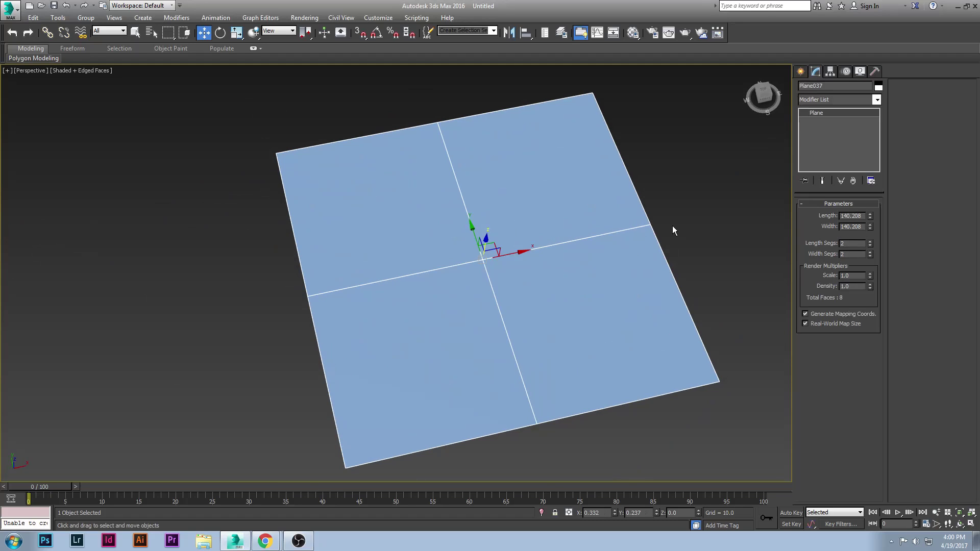
mouse_move(556, 250)
middle_mouse_down("alt")
mouse_move(567, 230)
mouse_move(551, 244)
middle_mouse_up("alt")
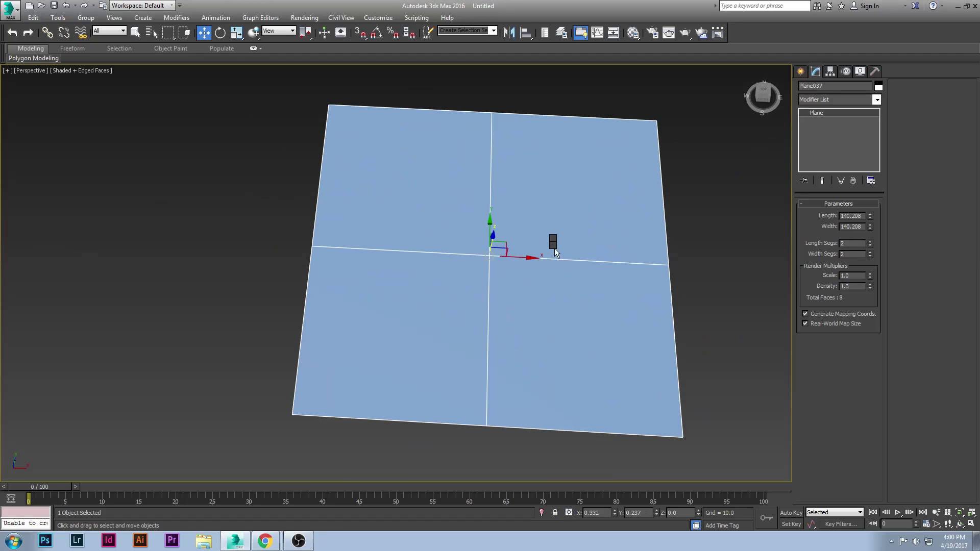
left_click(683, 352)
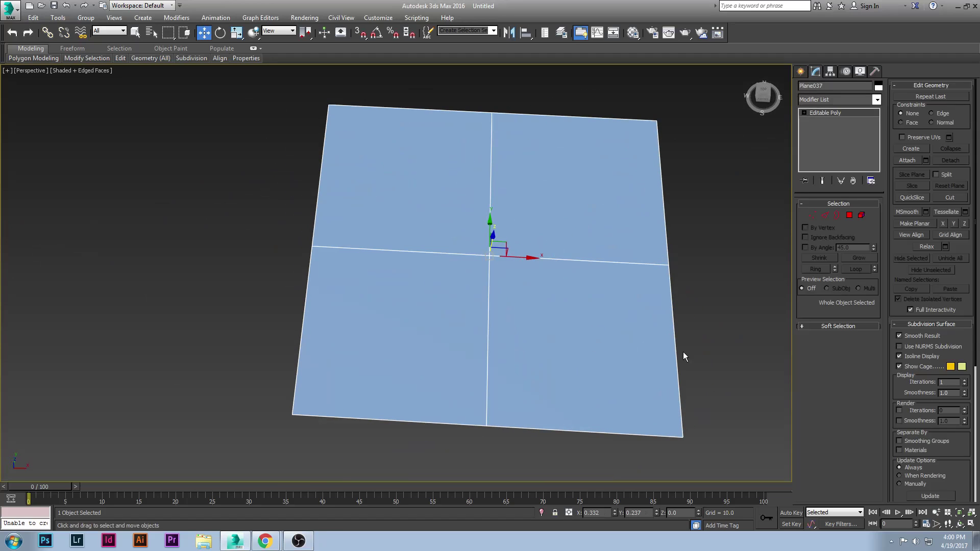
Connect the plane's centre vertex to its four corner vertices with diagonal edges.
key("1")
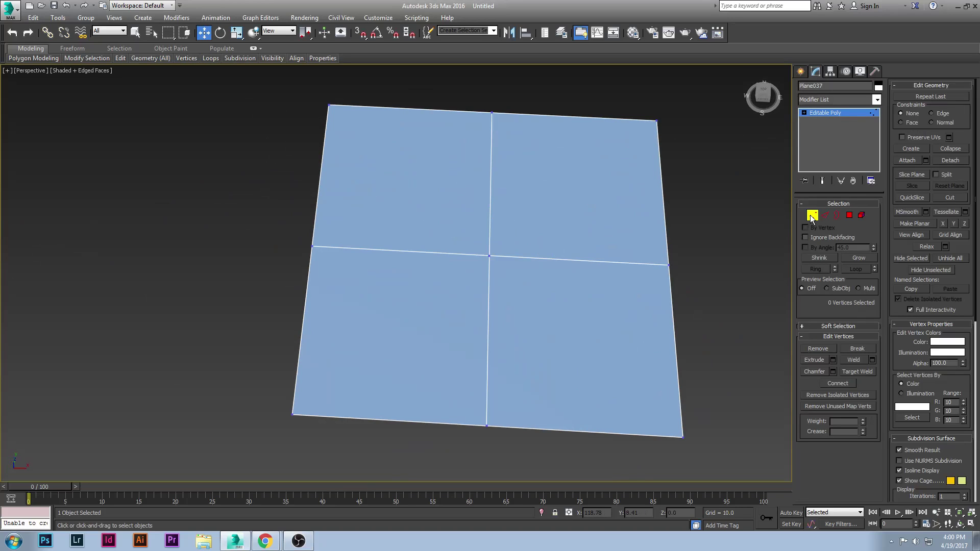
left_click_drag(449, 230, 492, 258)
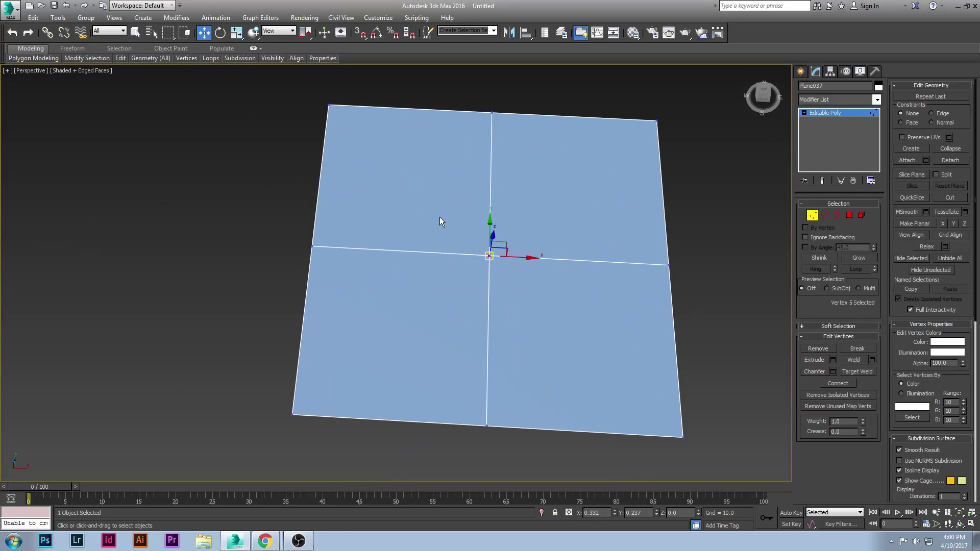
middle_click_drag(440, 188, 442, 207)
left_click_drag(312, 112, 353, 142, "ctrl")
left_click_drag(638, 123, 689, 163, "ctrl")
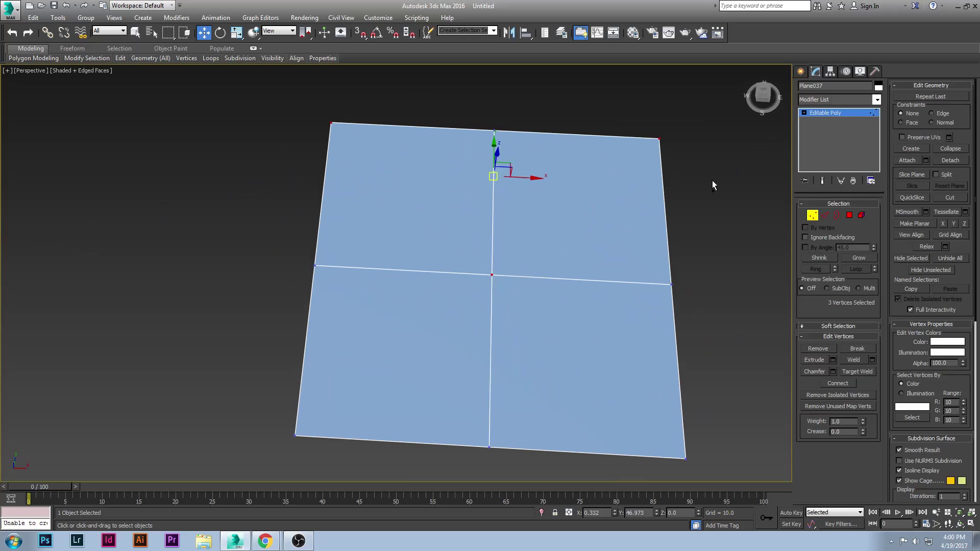
left_click(685, 458, "ctrl")
left_click_drag(250, 401, 316, 466, "ctrl")
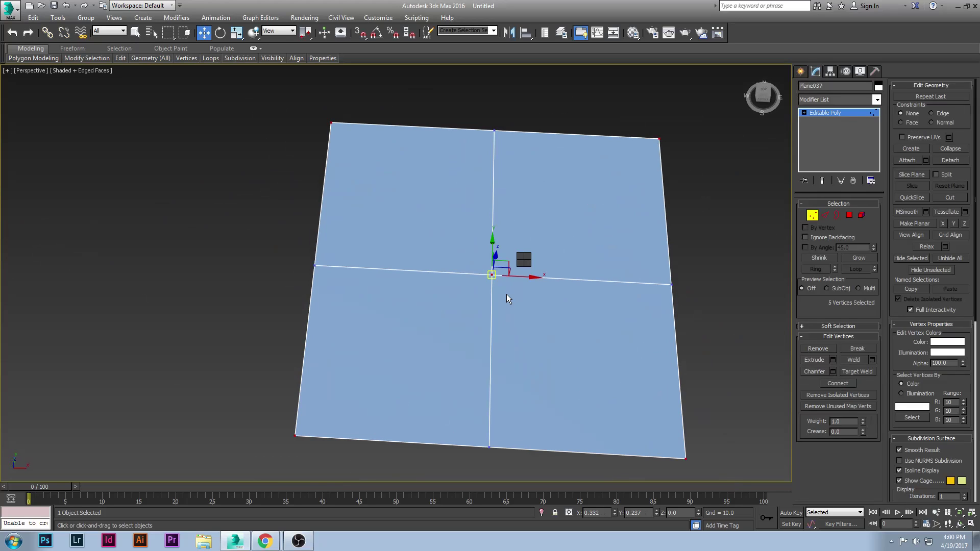
key("ctrl+shift+e")
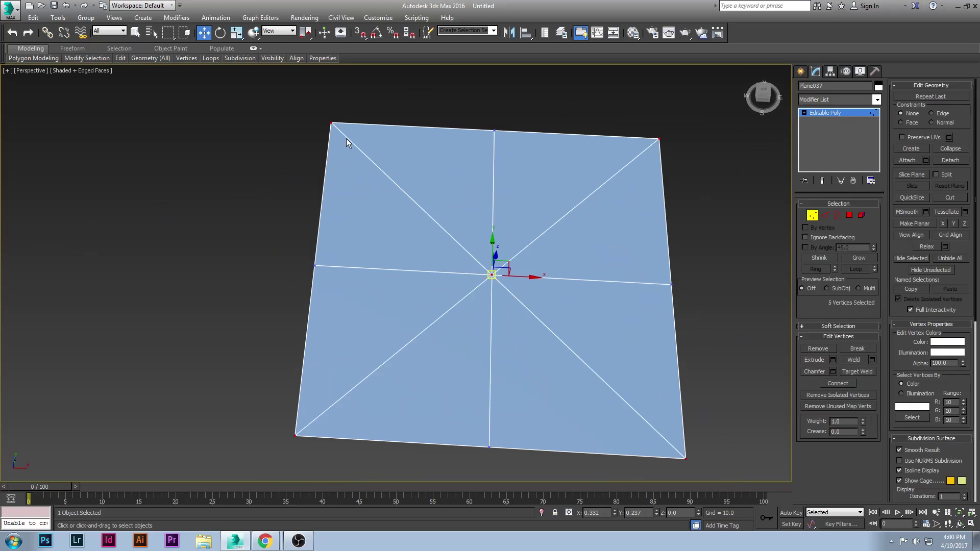
Chamfer the plane's centre vertex outward into a large octagon, keeping it inside the plane's outer edges.
left_click(520, 250)
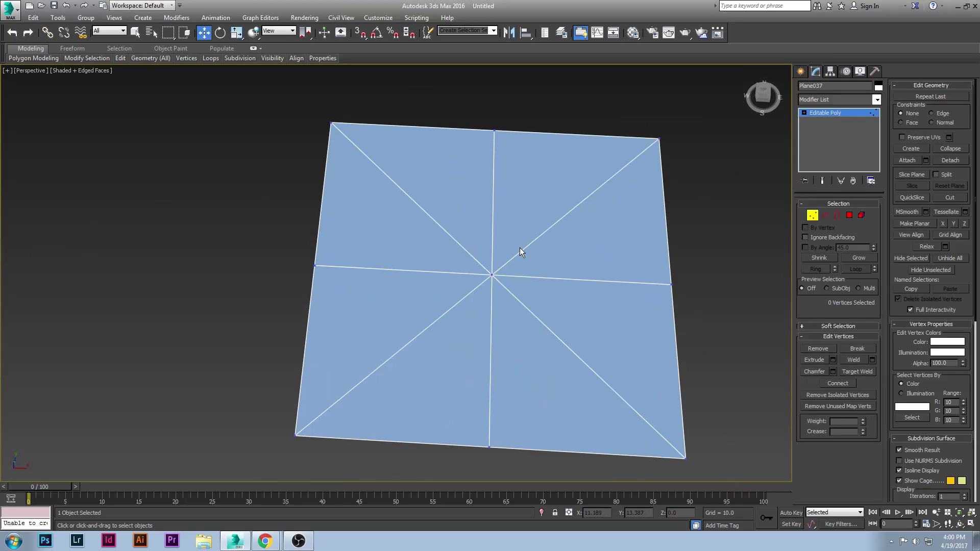
left_click_drag(514, 256, 446, 309)
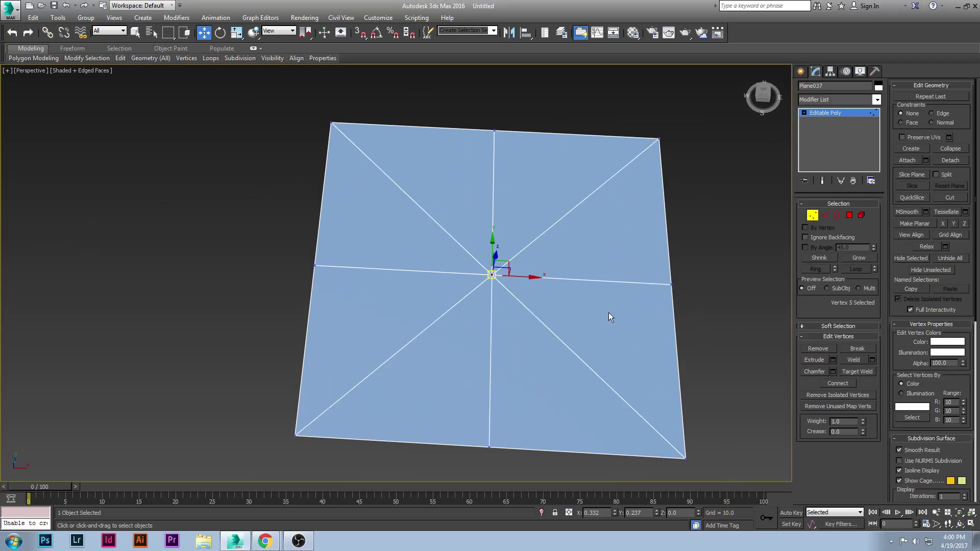
left_click(833, 371)
left_click_drag(400, 277, 370, 92)
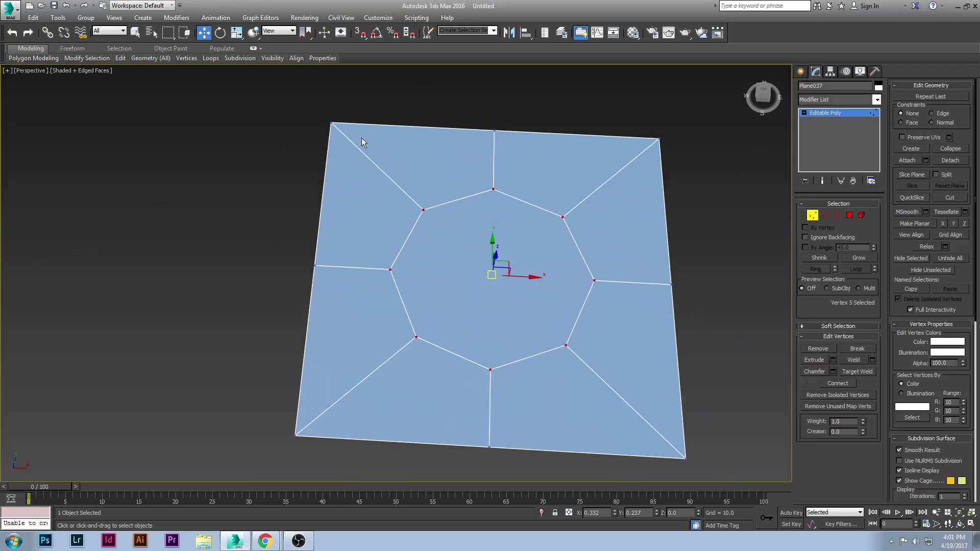
Delete the octagonal polygon in the middle of the plane to open a hole.
key("4")
left_click(484, 285)
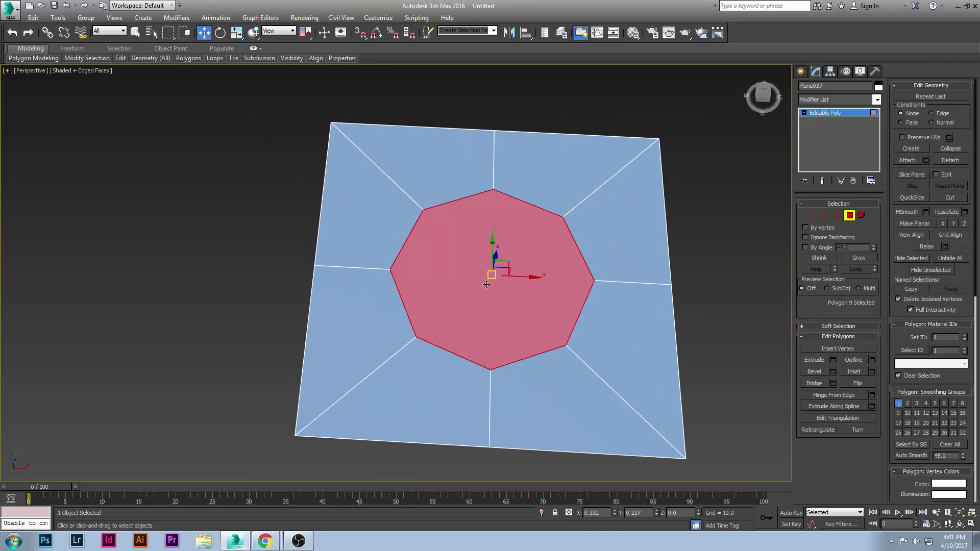
key("Delete")
Apply a TurboSmooth modifier with 3 iterations to the plane with the hole and inspect the rounded opening.
left_click(833, 100)
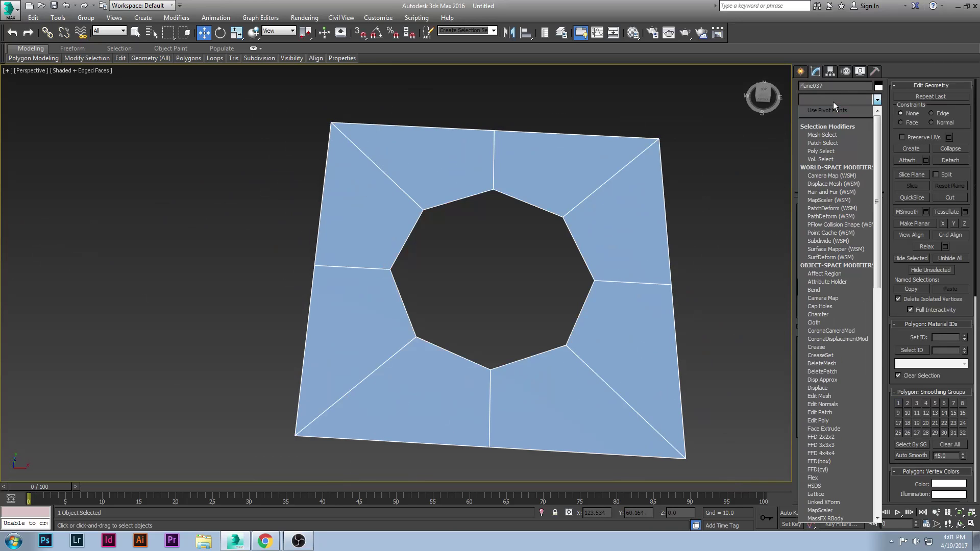
type("tu")
key("Return")
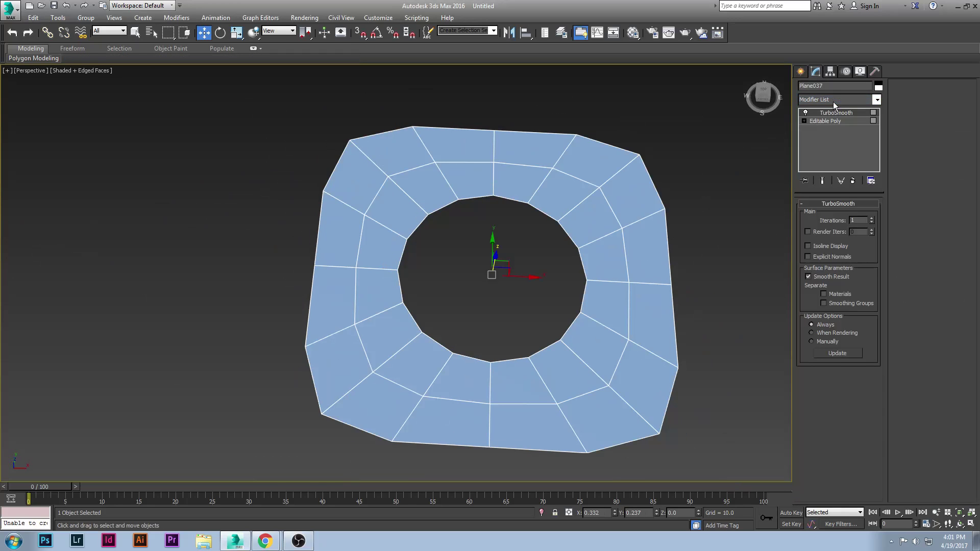
left_click(872, 219)
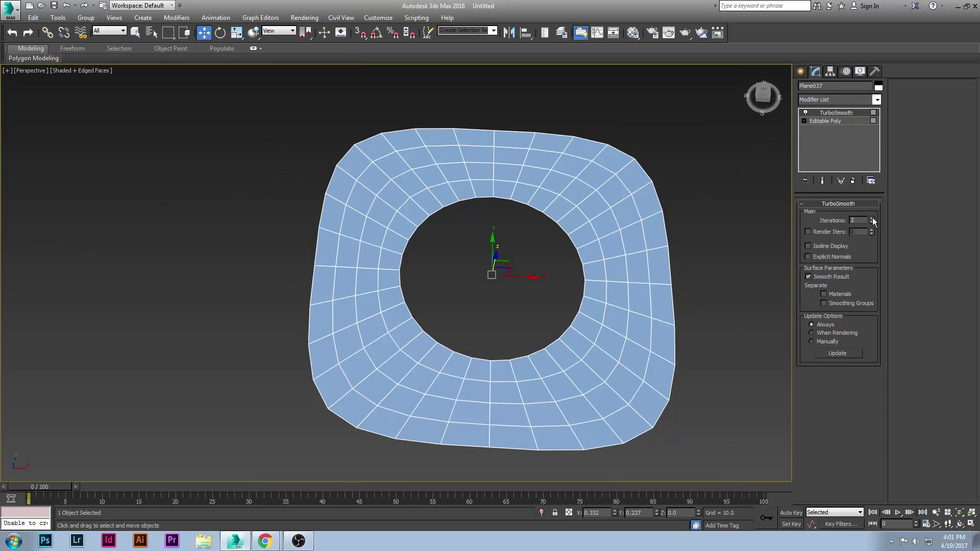
left_click(872, 219)
middle_click_drag(567, 261, 672, 222, "alt")
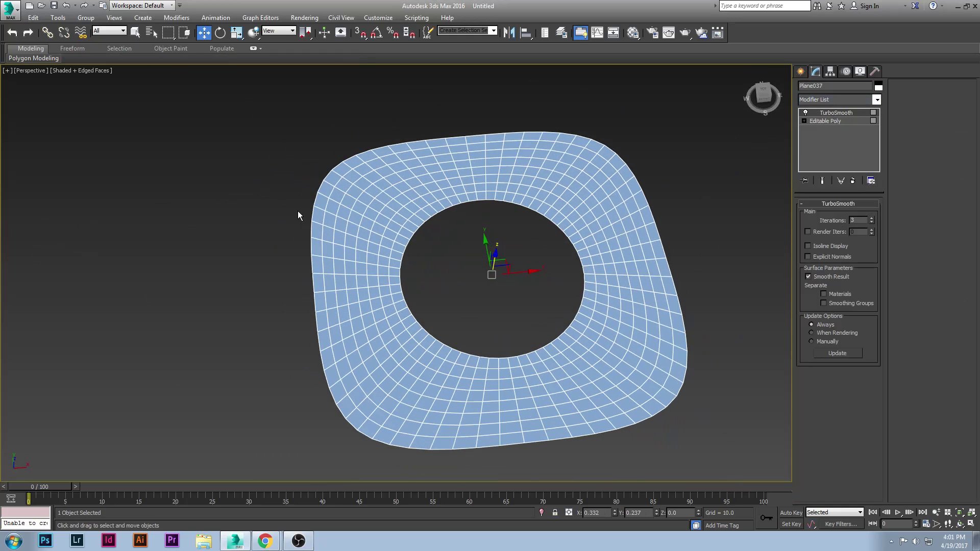
Remove the TurboSmooth modifier and delete the whole plane from the scene.
right_click(848, 113)
left_click(862, 128)
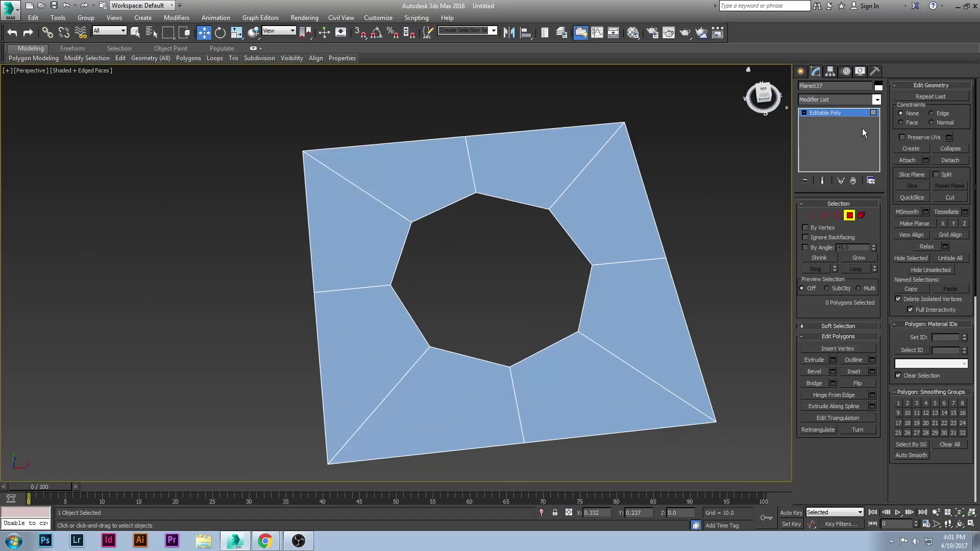
key("4")
middle_click_drag(597, 251, 606, 251)
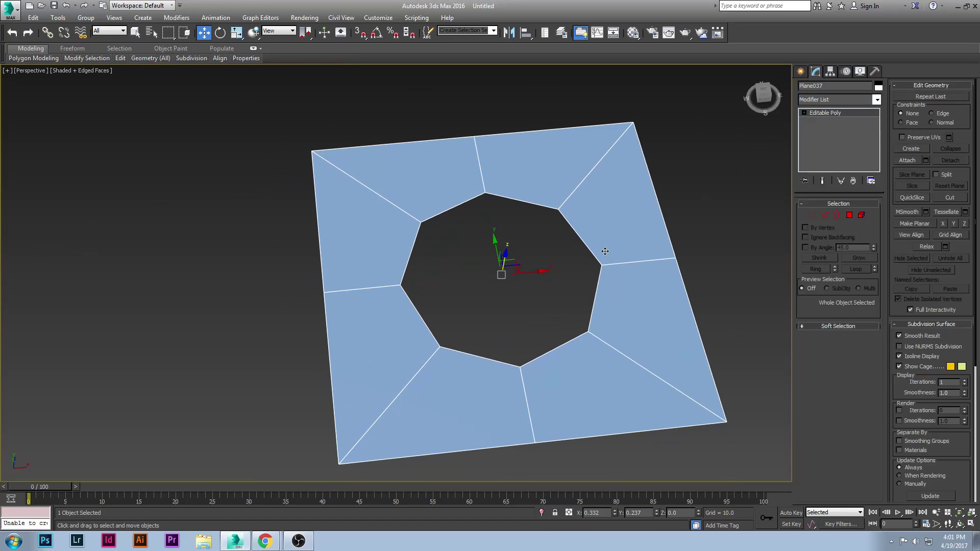
key("Delete")
Draw a standard box about 150 long, 188 wide and 199 high in the empty scene.
left_click(801, 71)
left_click(819, 137)
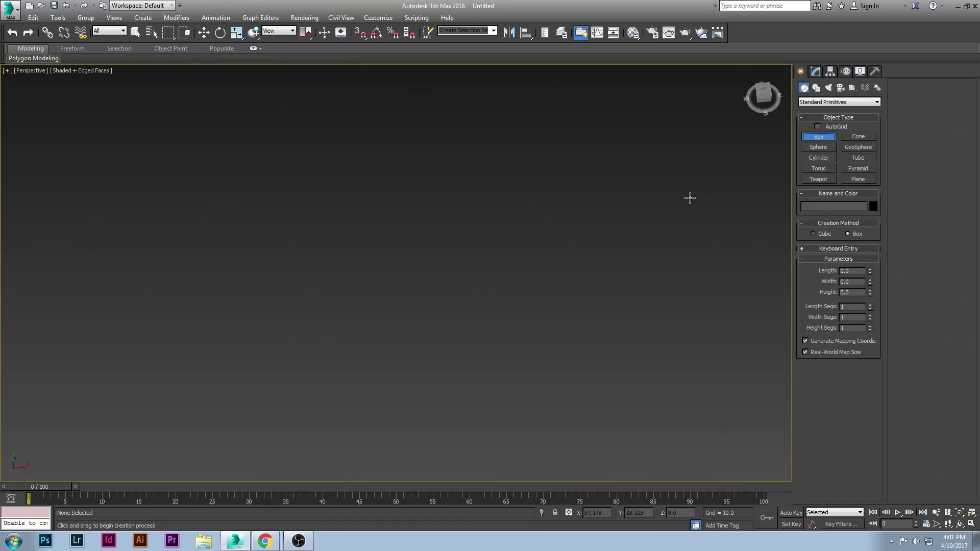
left_click_drag(396, 274, 652, 372)
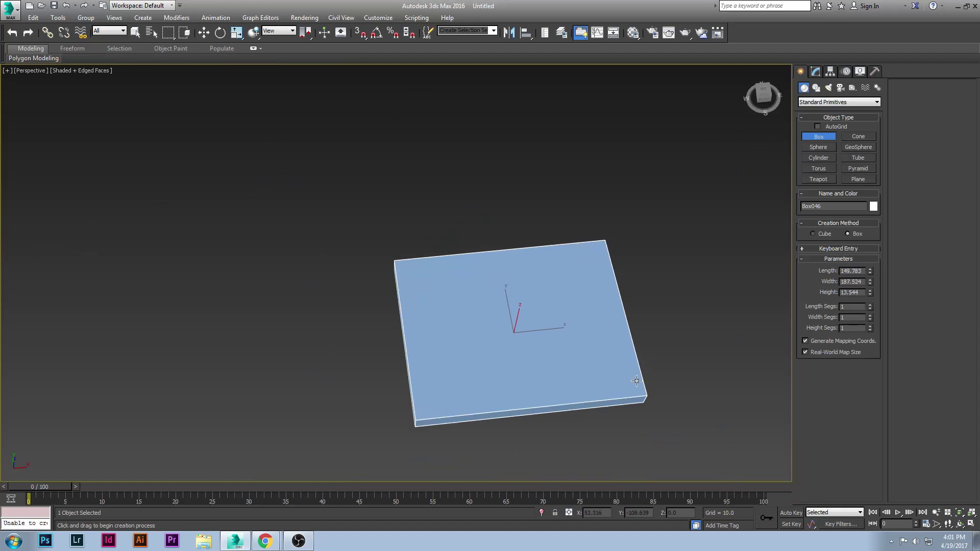
Set the box's length, width and height to 150 each.
double_click(855, 271)
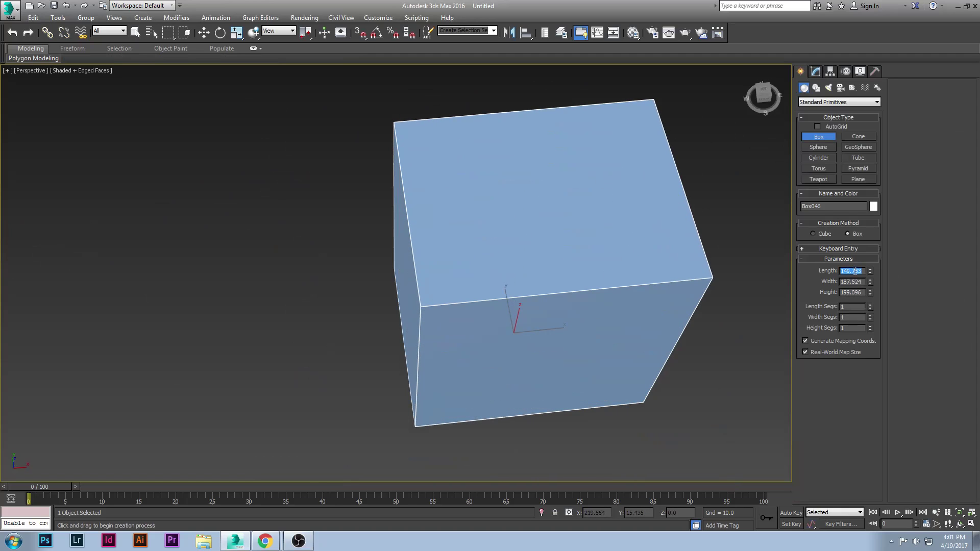
type("150")
key("Tab")
type("150")
key("Tab")
type("150")
key("Tab")
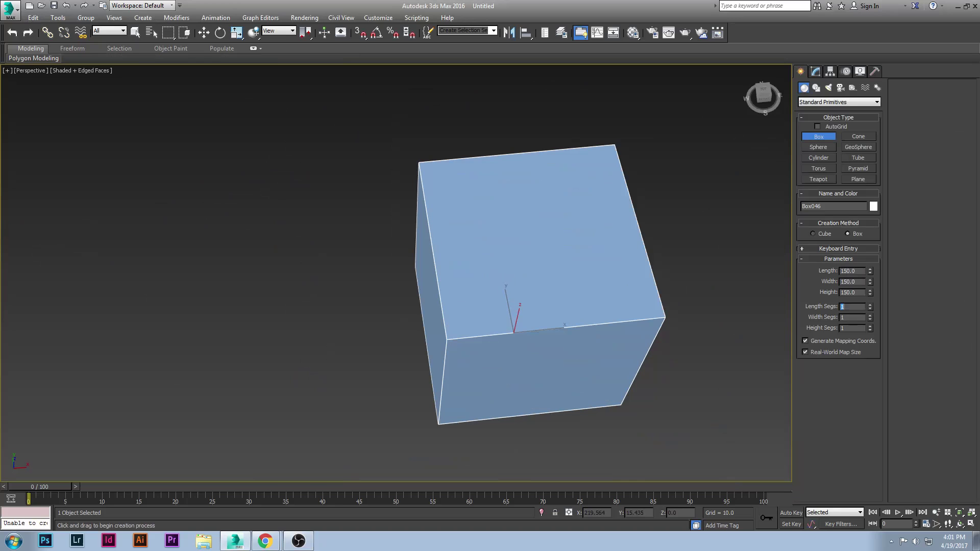
Set the box's length, width and height segments to 2 each.
type("2")
key("Tab")
type("2")
key("Tab")
type("2")
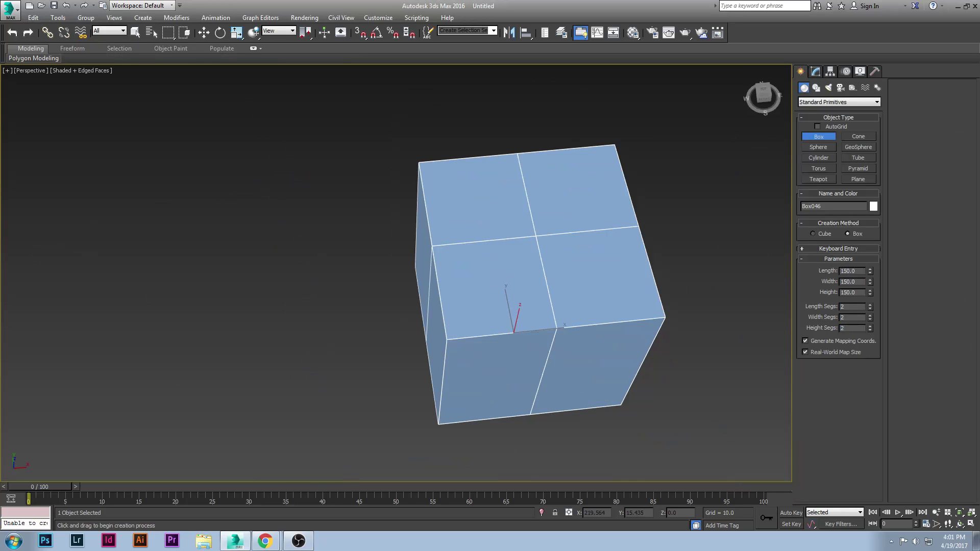
middle_click_drag(733, 265, 620, 227, "alt")
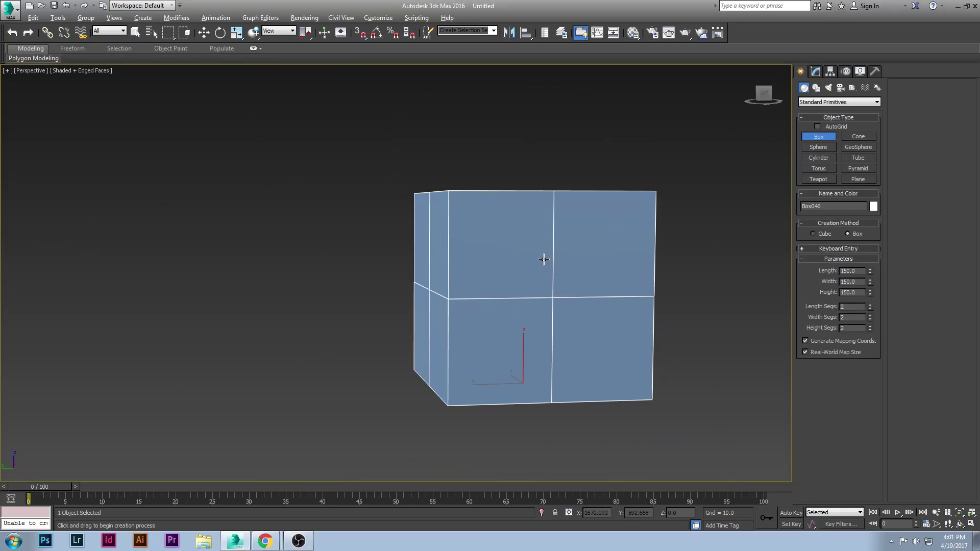
mouse_move(544, 259)
middle_mouse_down("alt")
mouse_move(670, 262)
mouse_move(532, 256)
middle_mouse_up("alt")
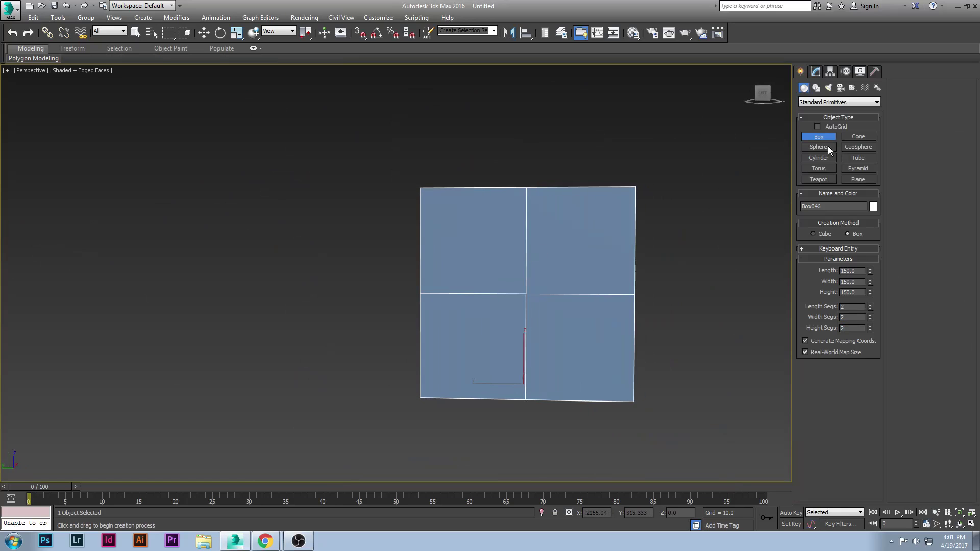
left_click(817, 158)
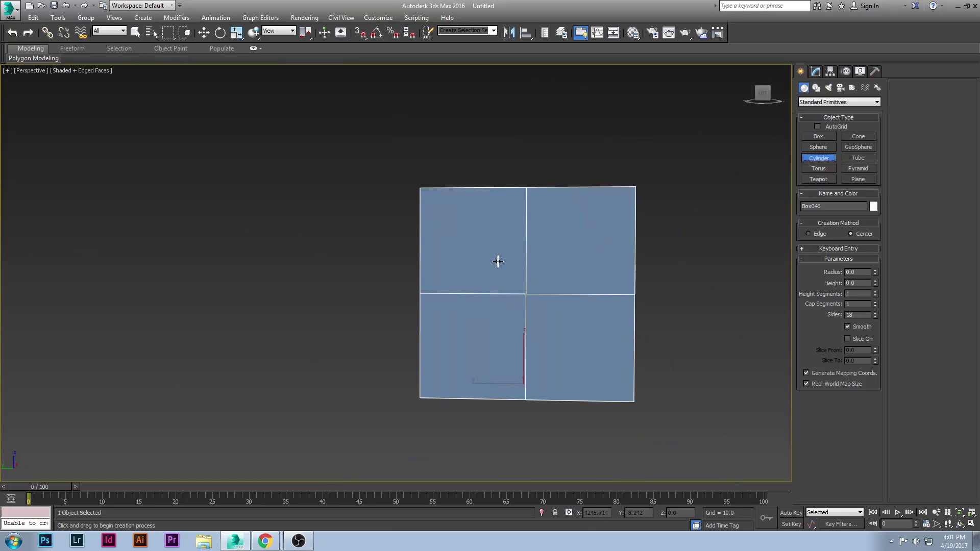
left_click_drag(497, 261, 560, 313)
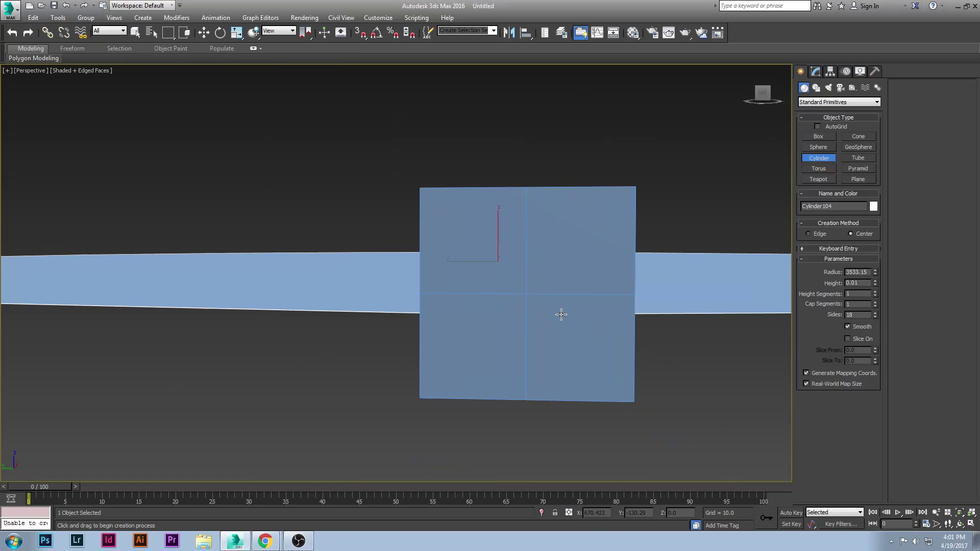
right_click(494, 205)
Draw a trial cylinder about 72 in radius and 208 high over the box, and delete it.
middle_click_drag(495, 205, 510, 255, "alt")
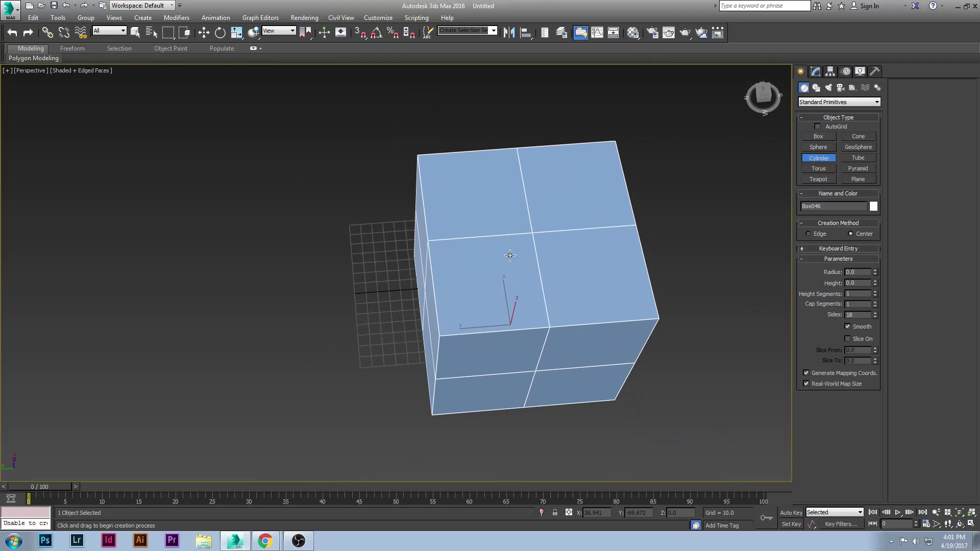
left_click_drag(510, 255, 541, 297)
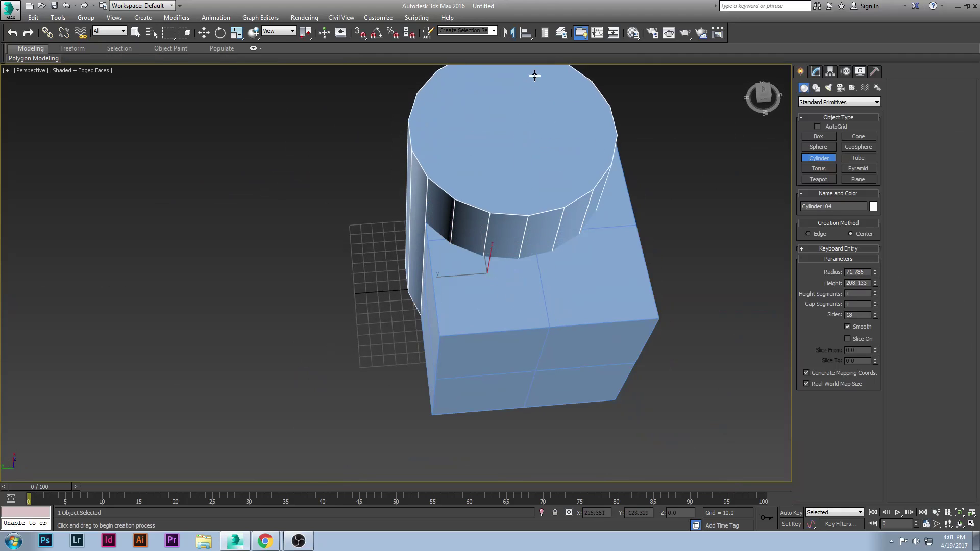
left_click(534, 75)
key("w")
left_click_drag(471, 267, 499, 301)
middle_click_drag(499, 302, 479, 250, "alt")
key("Delete")
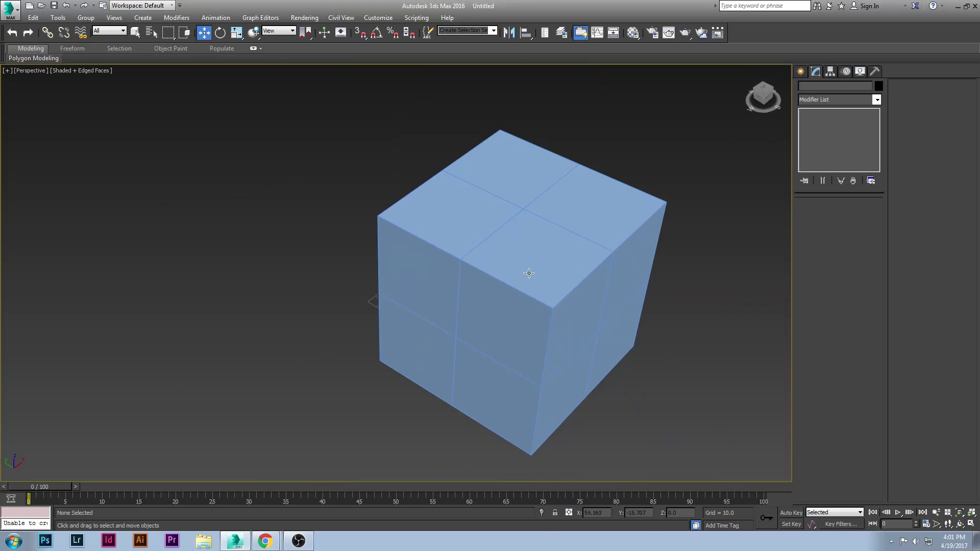
Convert the box to an Editable Poly and switch to vertex level.
left_click(521, 224)
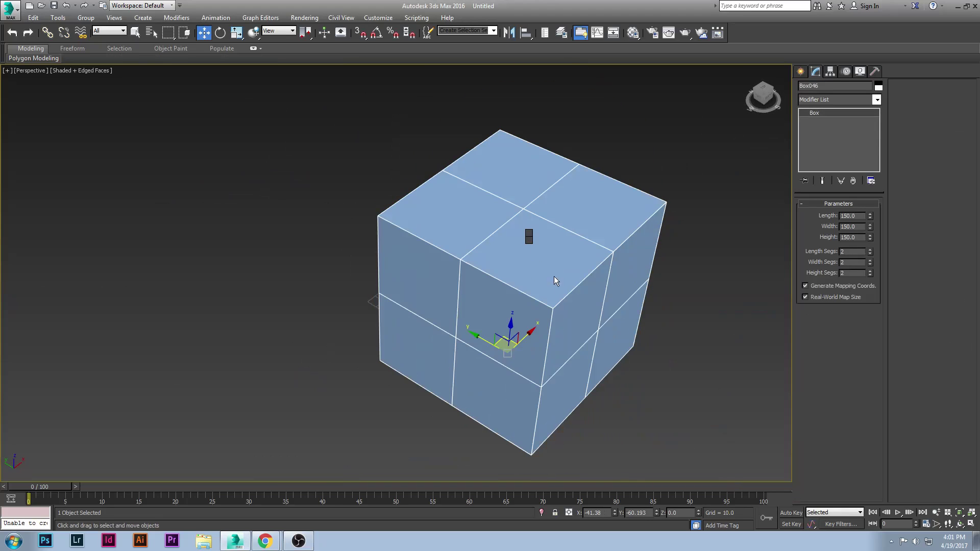
left_click(654, 346)
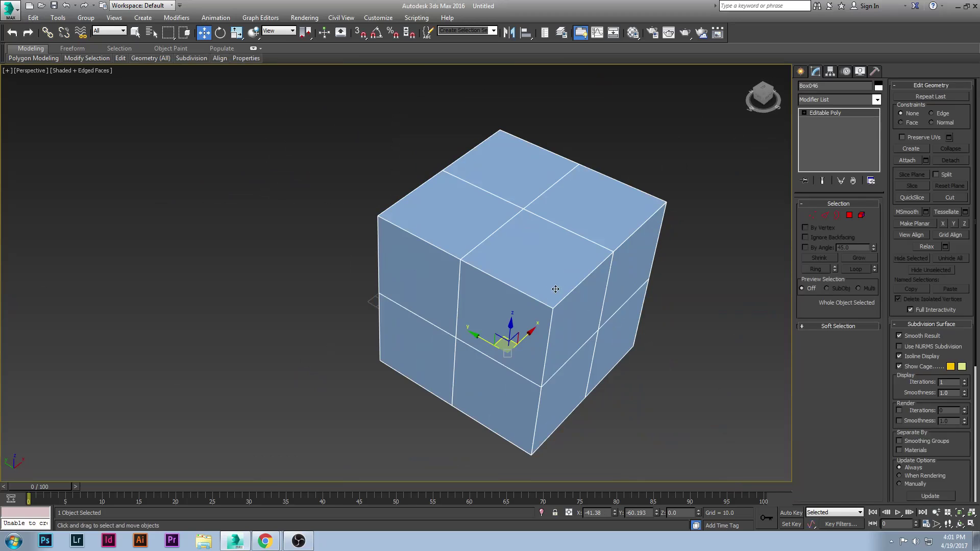
key("1")
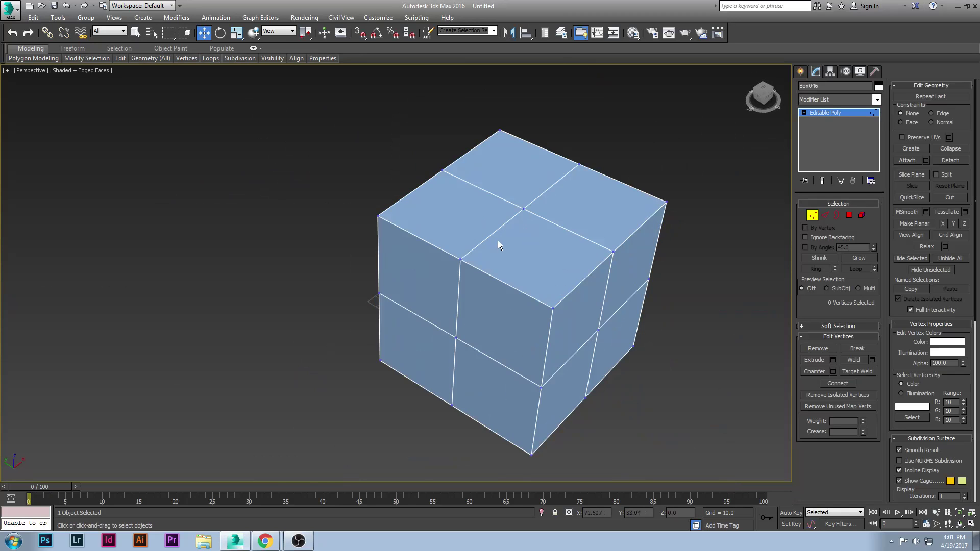
Connect the centre vertex of one side face to that face's four corner vertices.
left_click(523, 209)
middle_click_drag(499, 334, 493, 208, "alt")
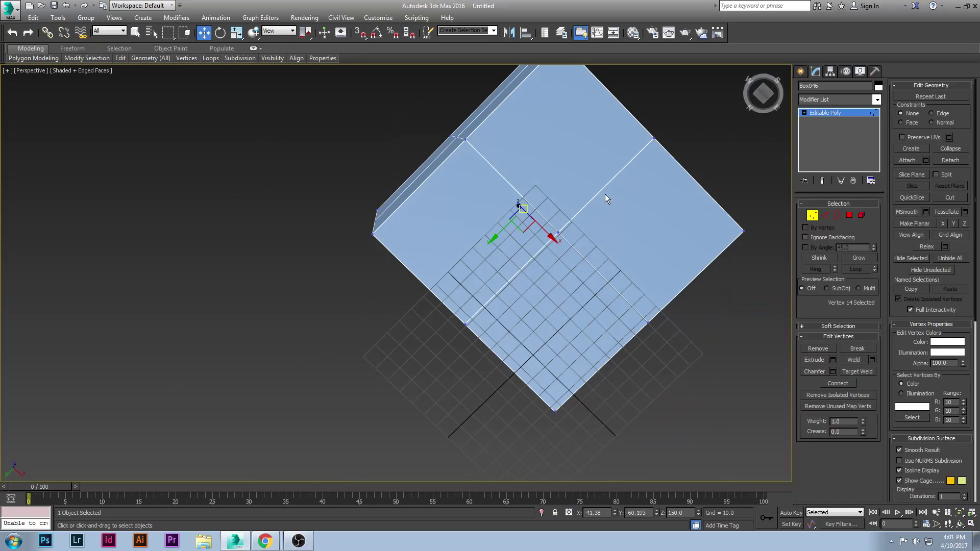
middle_click_drag(605, 194, 521, 251, "alt")
left_click(543, 306)
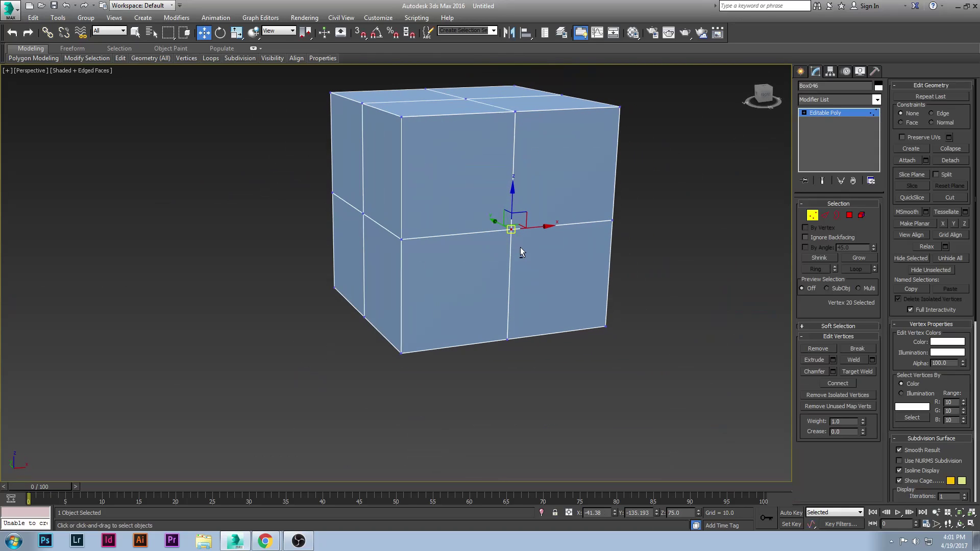
left_click(403, 117, "ctrl")
left_click(620, 108, "ctrl")
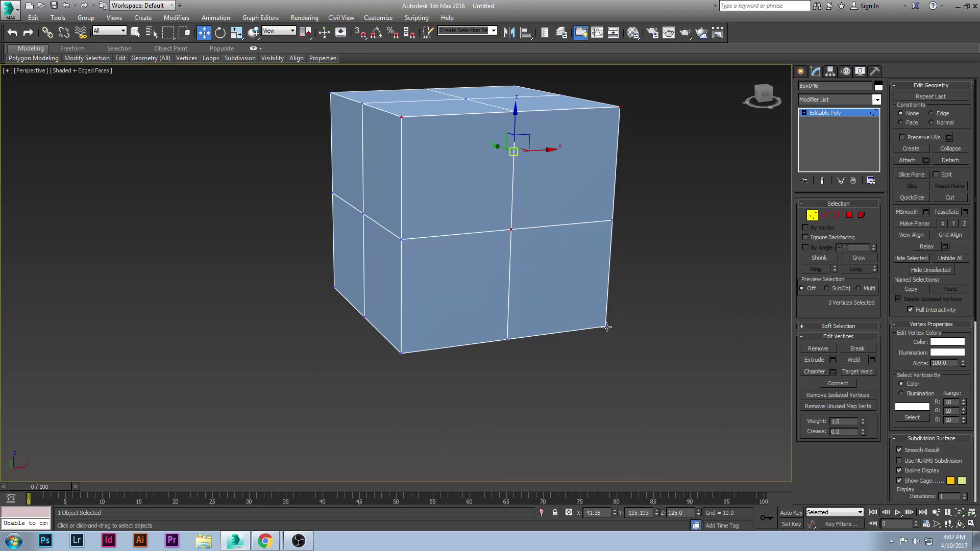
left_click(606, 327, "ctrl")
left_click(399, 352, "ctrl")
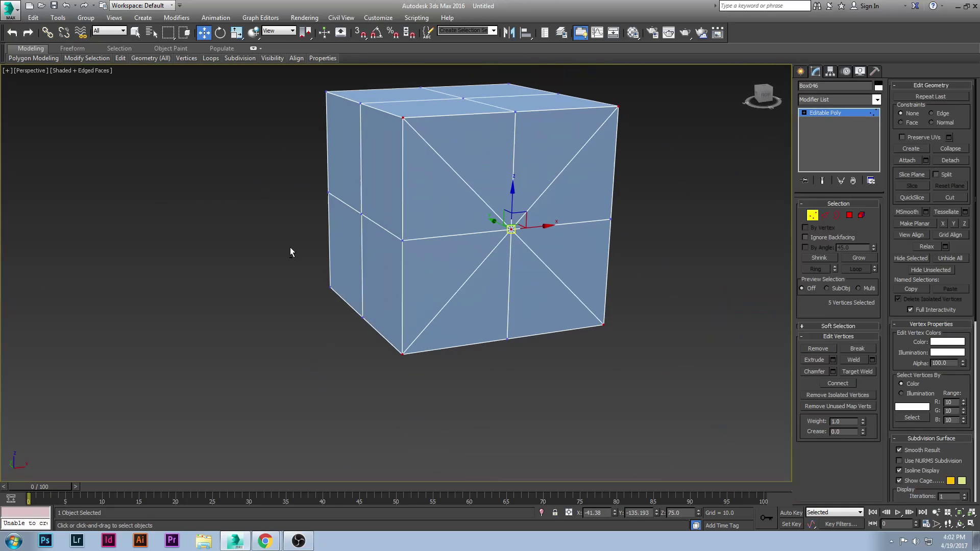
Connect the centre vertex of the opposite side face to its four corner vertices.
middle_click_drag(290, 247, 438, 243, "alt")
left_click(330, 119)
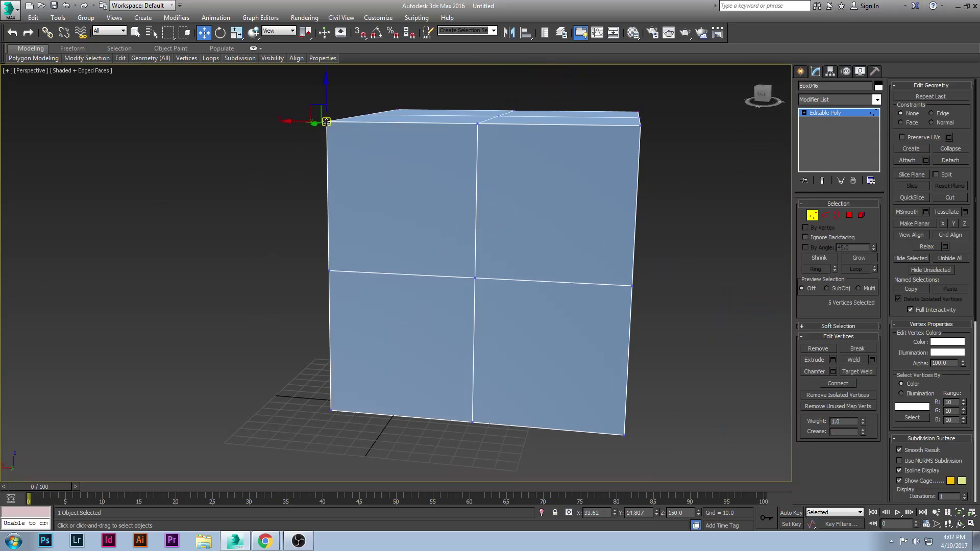
left_click(474, 278, "ctrl")
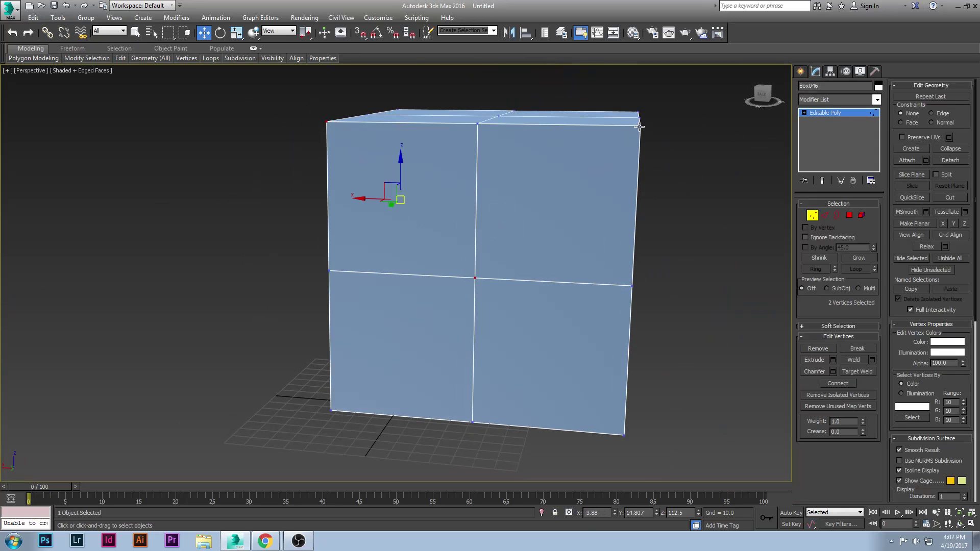
left_click(639, 125, "ctrl")
left_click(625, 435, "ctrl")
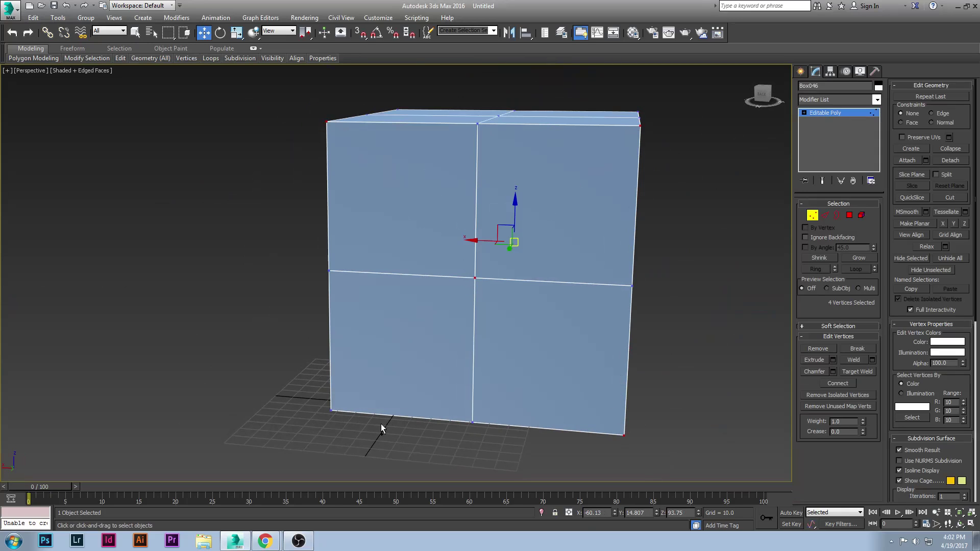
left_click(335, 412, "ctrl")
left_click(398, 319)
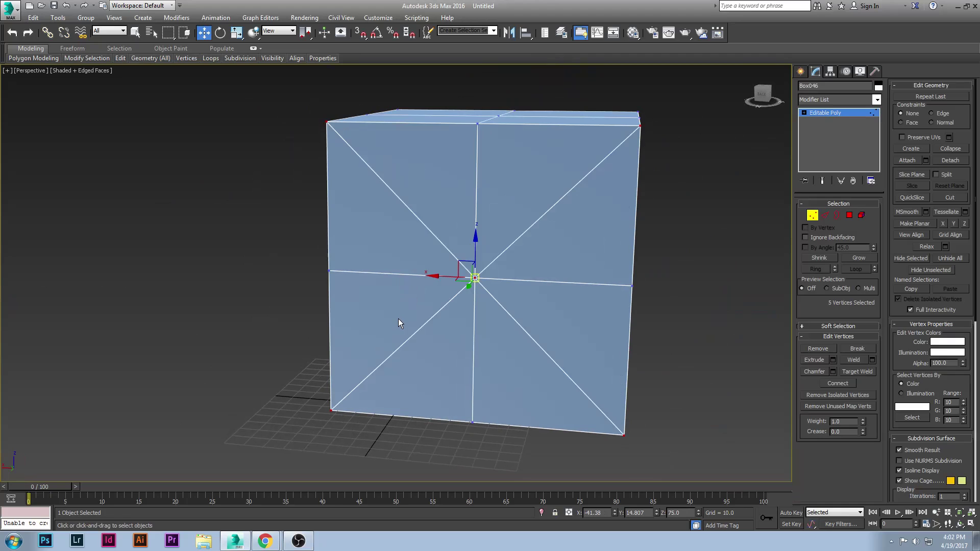
Chamfer the centre vertices of both opposite faces together into large octagons.
left_click(474, 278)
middle_click_drag(667, 211, 526, 199, "alt")
left_click(706, 324, "ctrl")
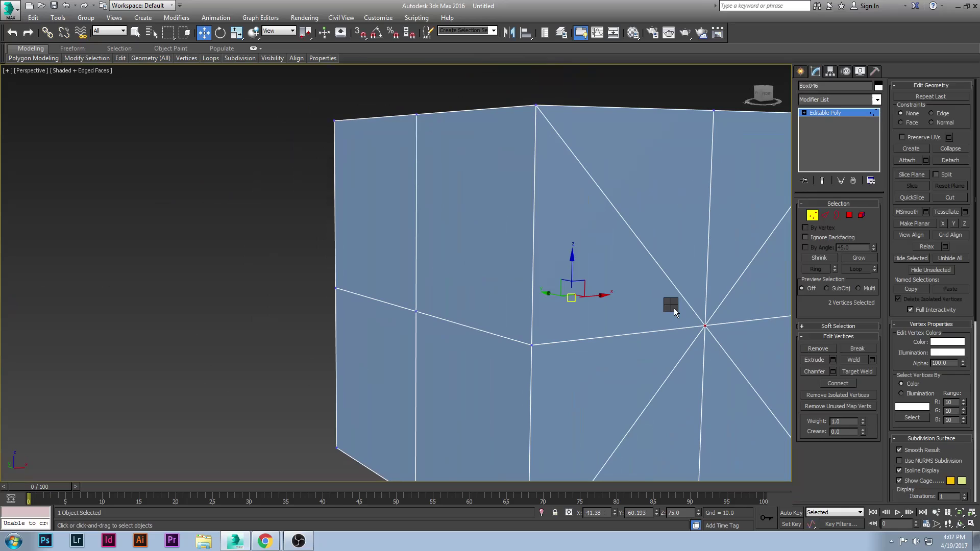
left_click(834, 371)
left_click_drag(401, 277, 359, 118)
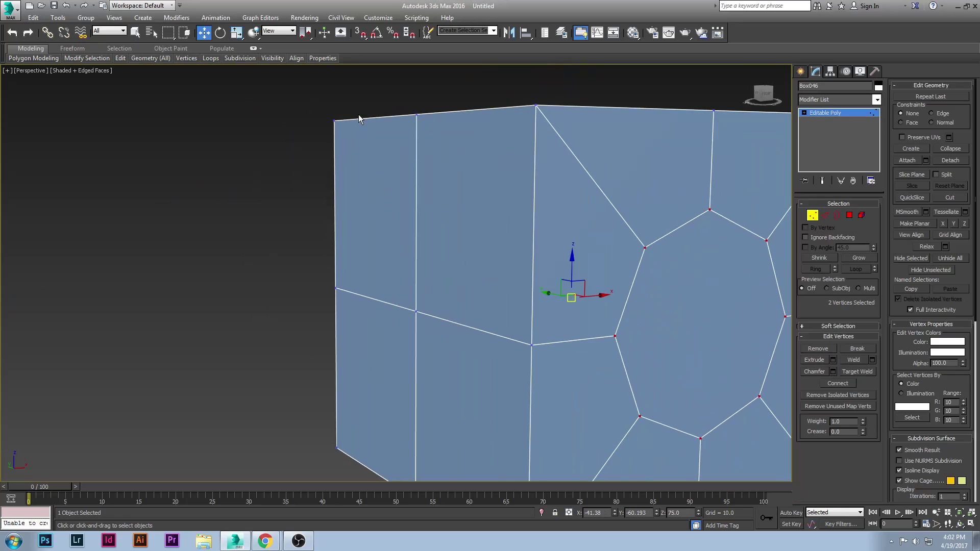
Delete the two octagonal polygons on the opposite faces to open both sides of the box.
scroll(232, 197, "down", 3)
key("4")
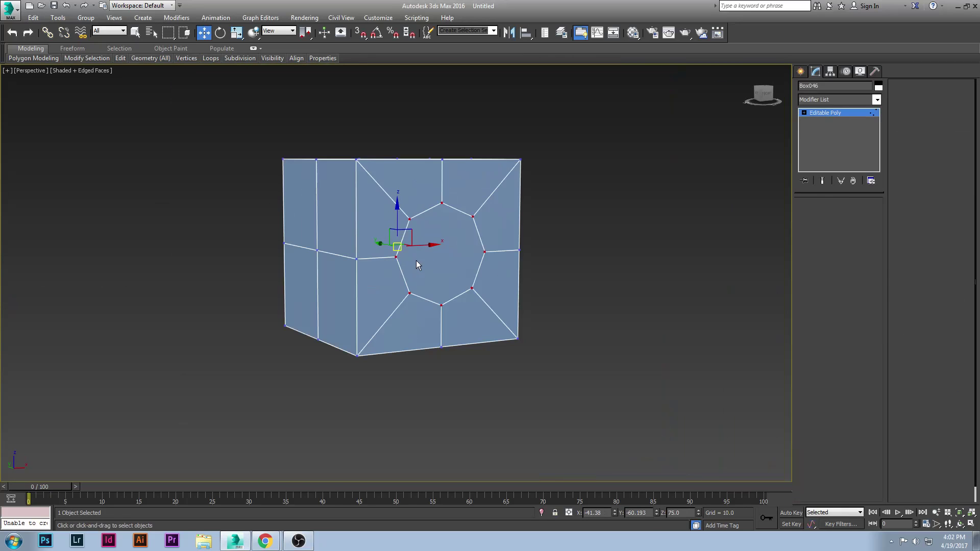
left_click(435, 255)
middle_click_drag(352, 249, 478, 243, "alt")
left_click(355, 254, "ctrl")
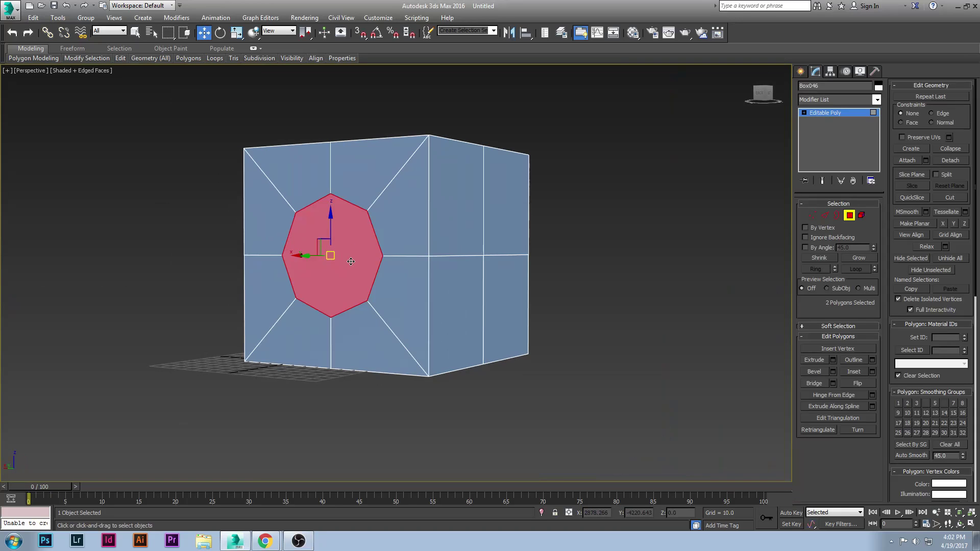
key("Delete")
middle_click_drag(349, 261, 378, 263, "alt")
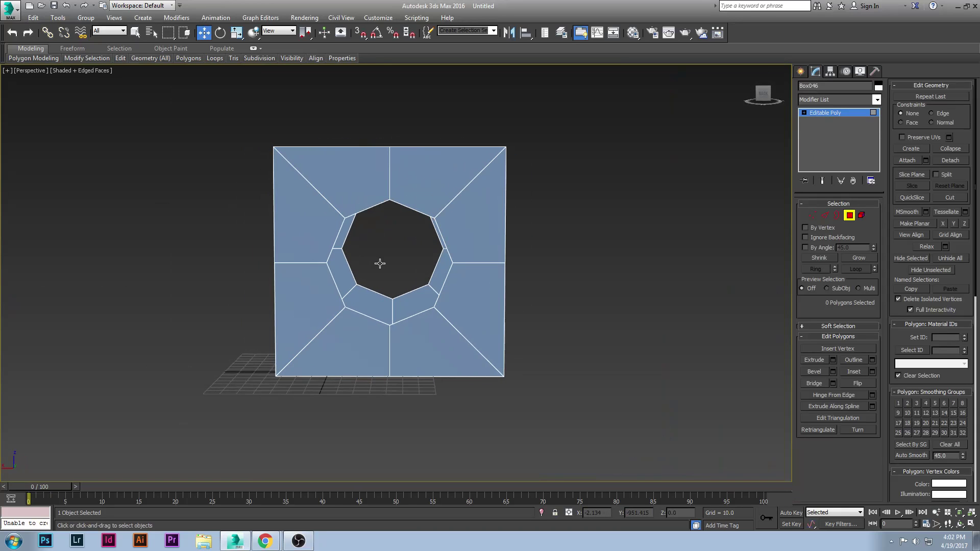
Select the borders of both openings, switch to edge level and try to bridge all their edges at once.
key("3")
left_click(434, 261)
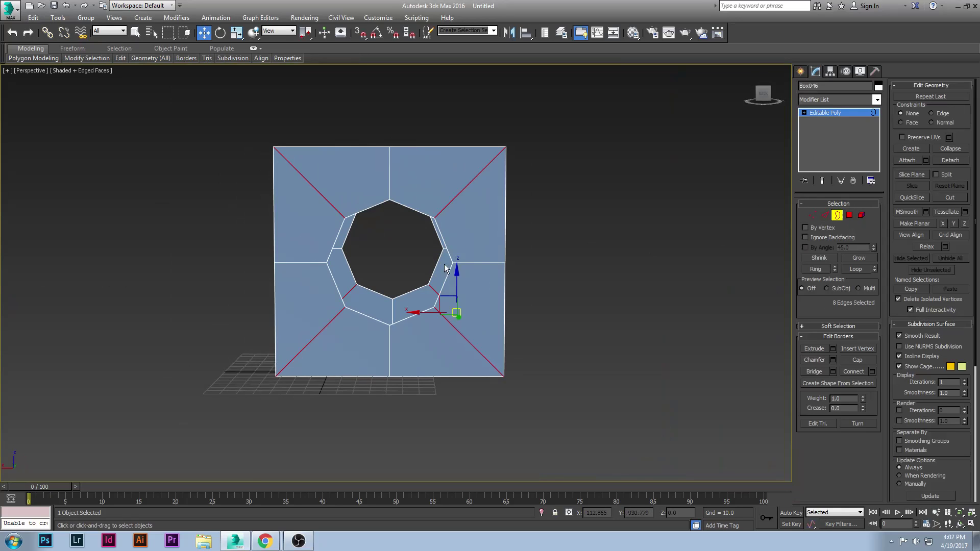
left_click_drag(403, 266, 418, 334)
middle_click_drag(418, 334, 415, 317, "alt")
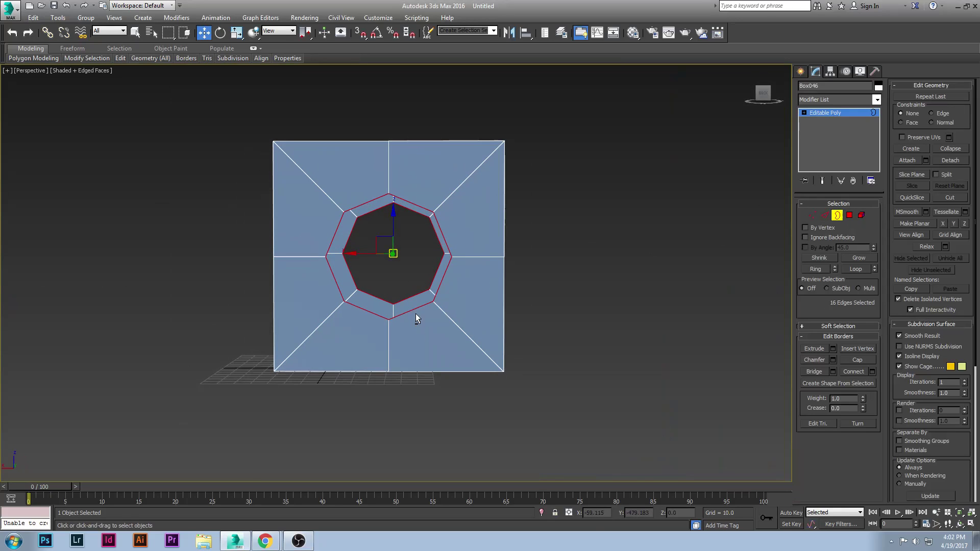
left_click(826, 215)
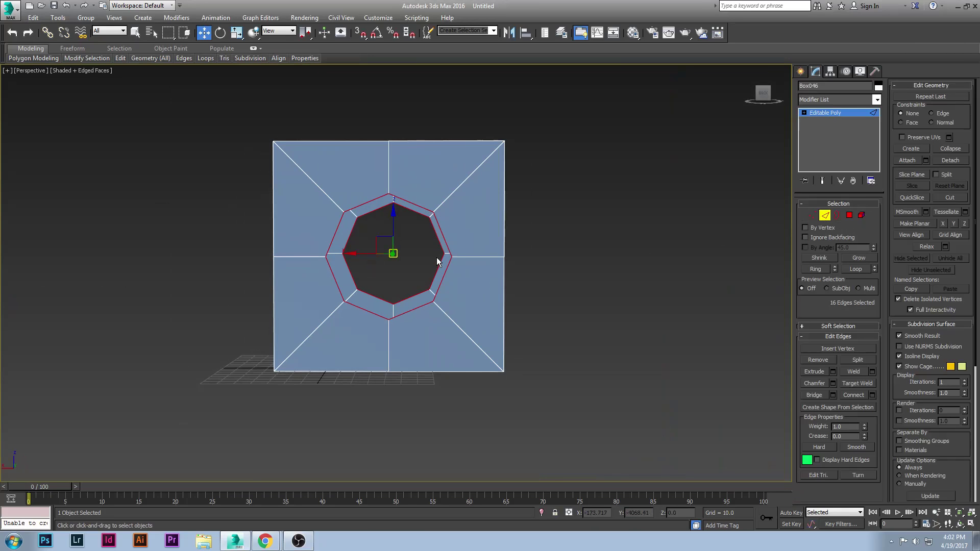
left_click(814, 396)
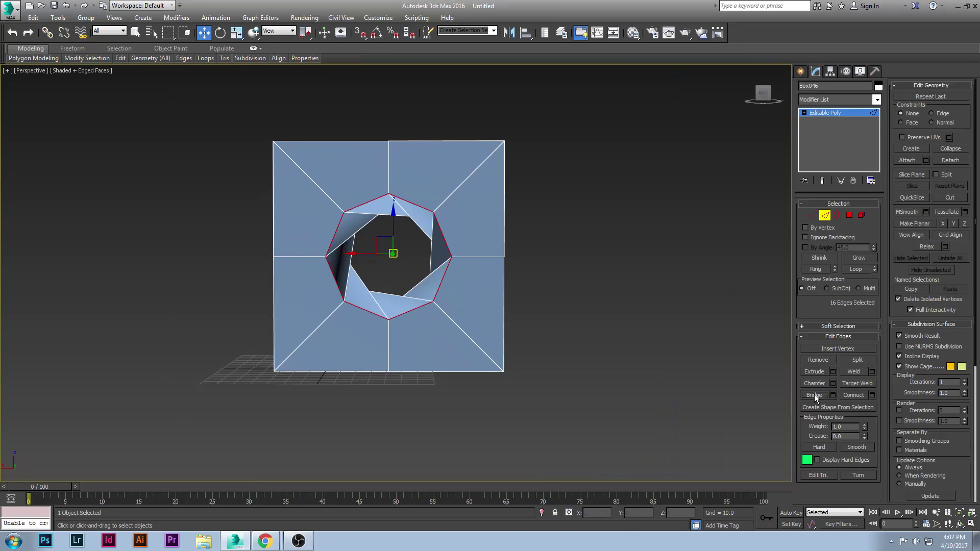
Bridge the edges of both openings with one opposite pair left out, and select that remaining lower pair.
mouse_move(430, 297)
middle_mouse_down("alt")
mouse_move(409, 299)
mouse_move(428, 302)
mouse_move(412, 274)
mouse_move(403, 297)
mouse_move(423, 343)
mouse_move(432, 297)
middle_mouse_up("alt")
left_click(415, 294, "alt")
left_click(415, 308, "alt")
left_click(812, 396)
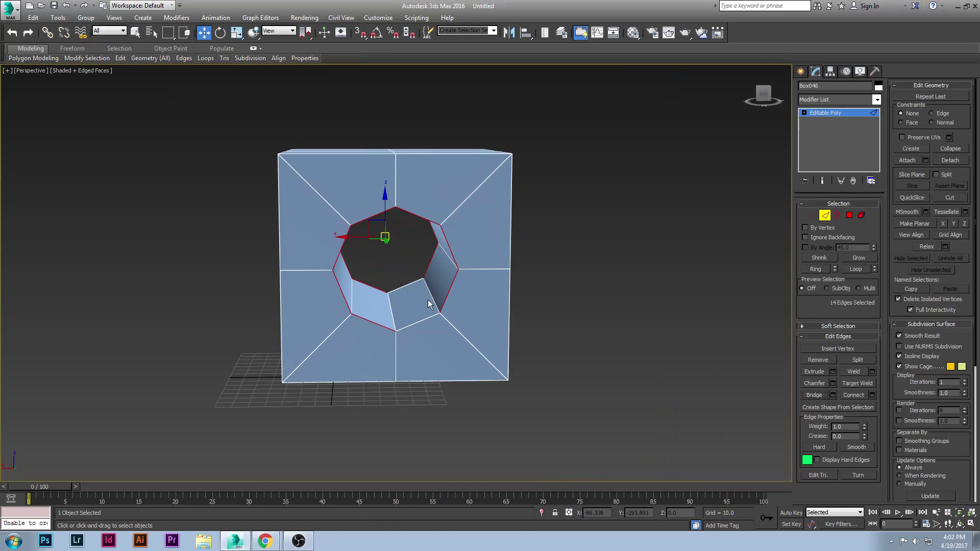
left_click(421, 320)
left_click(408, 290, "ctrl")
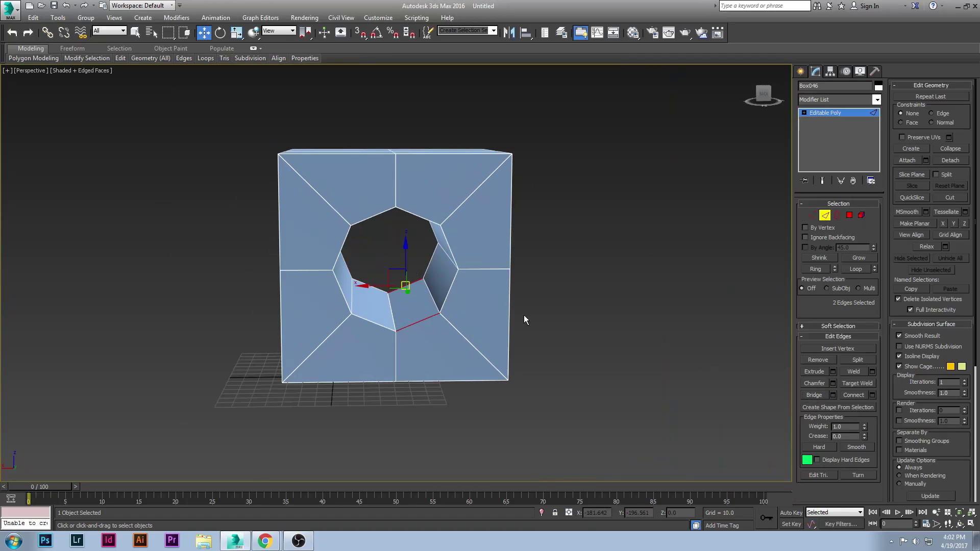
middle_click_drag(469, 307, 399, 273, "alt")
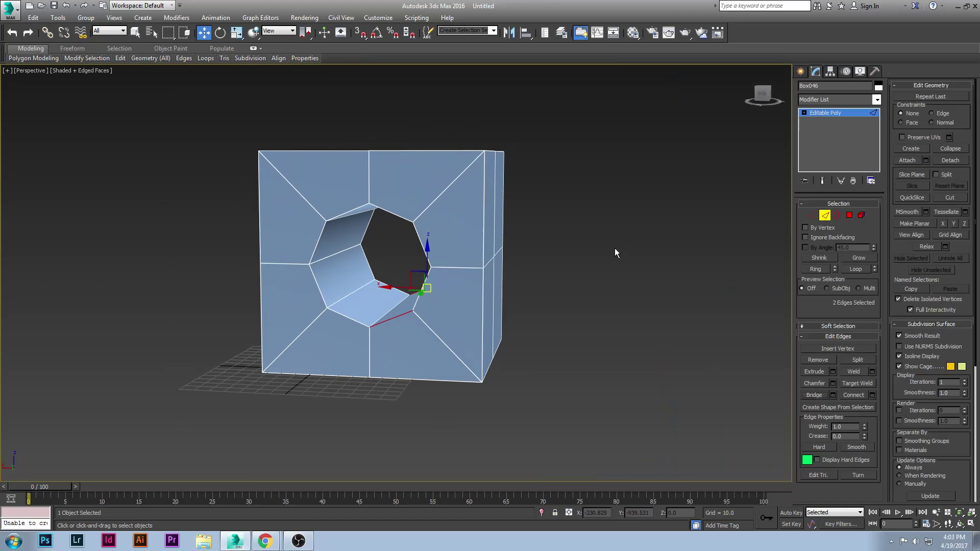
left_click(855, 100)
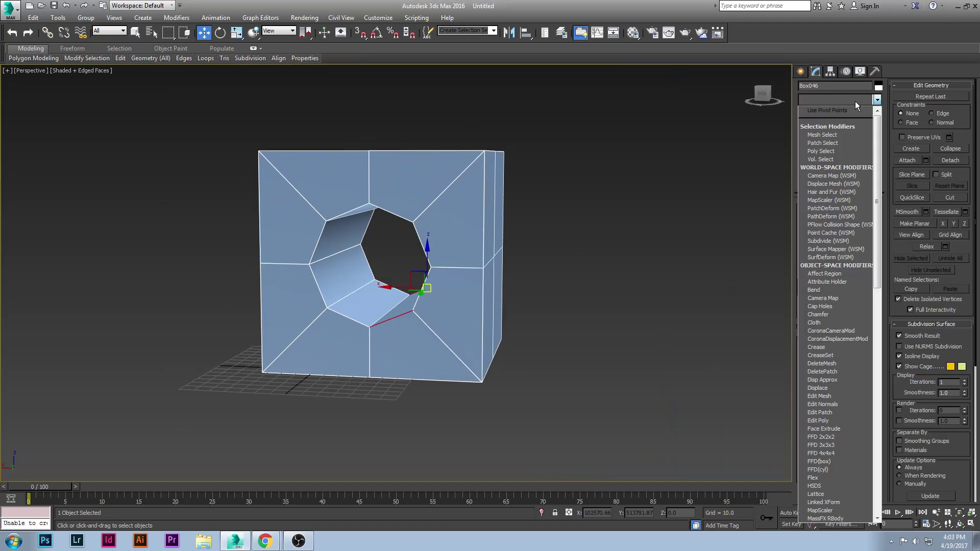
left_click(856, 101)
middle_click_drag(436, 216, 450, 216, "alt")
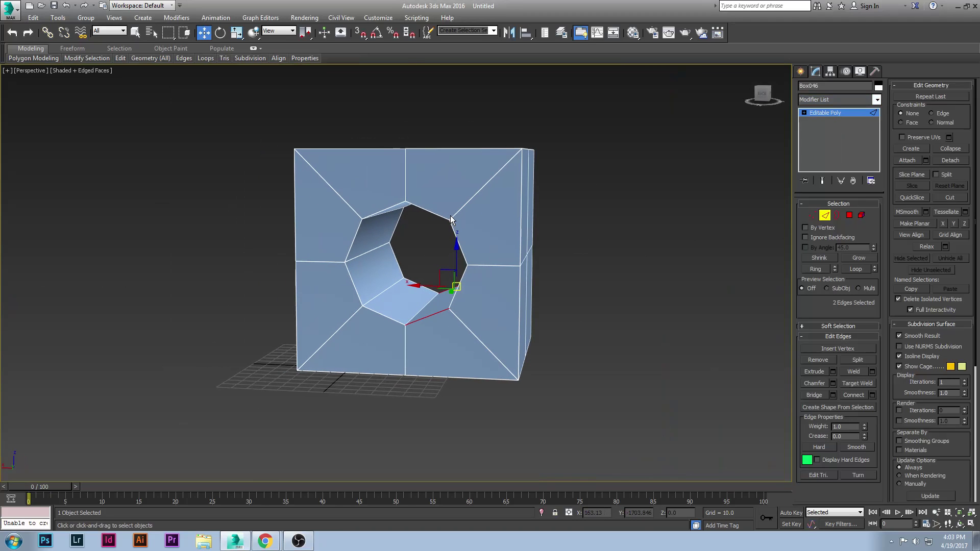
Delete the box with the hole from the scene.
left_click(800, 72)
key("Delete")
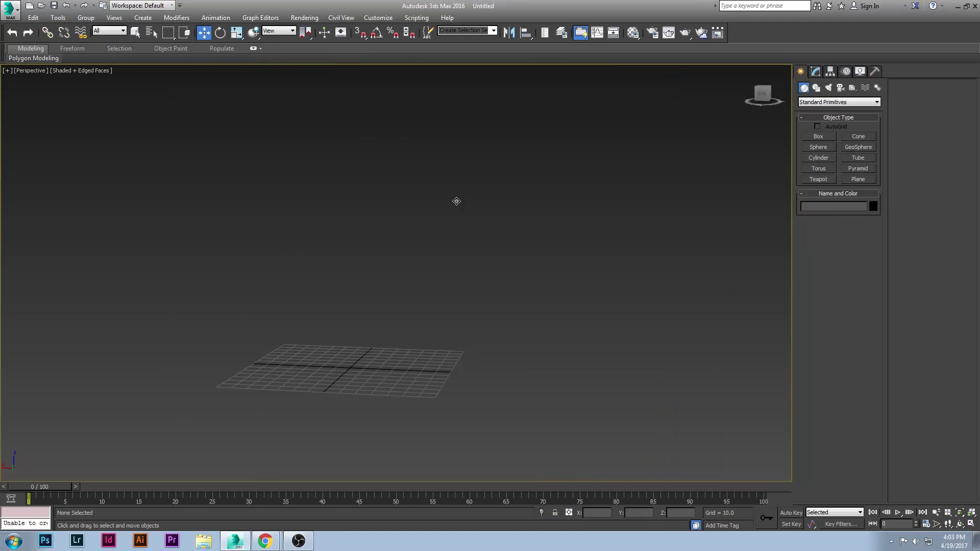
Bring the car body model back into view and select its door panel.
middle_click_drag(390, 240, 414, 231)
key("z")
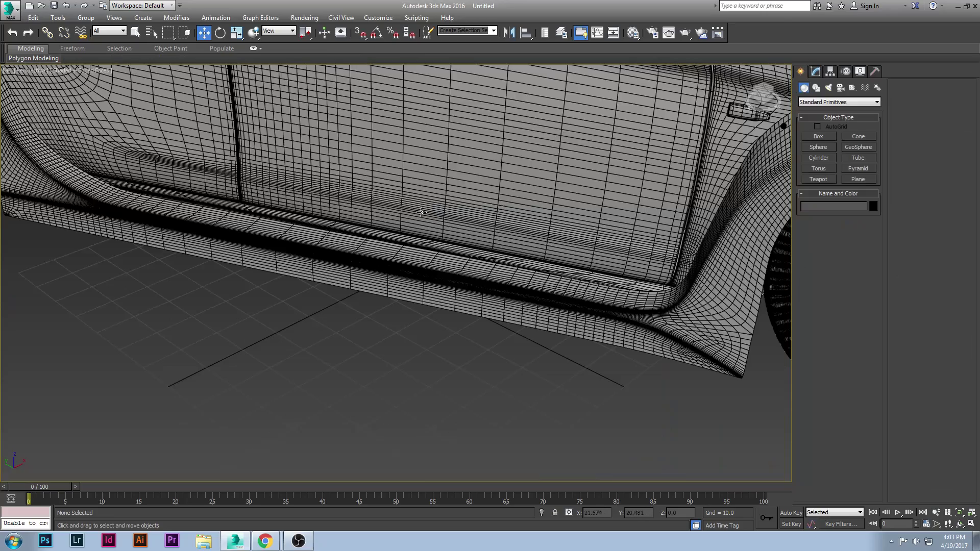
left_click(419, 220)
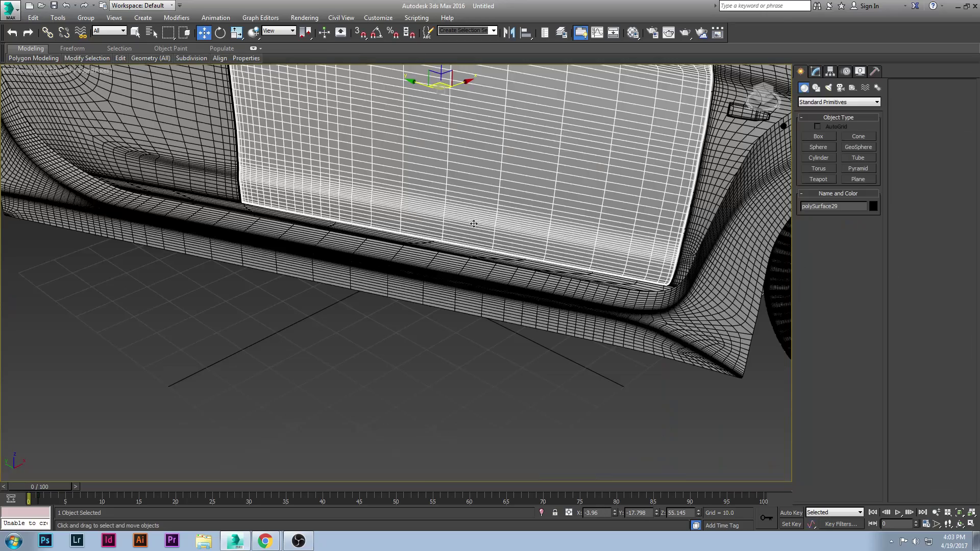
Examine the car body from the side and rear, with and without edged faces, checking the bumper corner and exhaust parts.
mouse_move(418, 219)
middle_mouse_down("alt")
mouse_move(358, 240)
mouse_move(309, 229)
middle_mouse_up("alt")
scroll(345, 251, "down", 5)
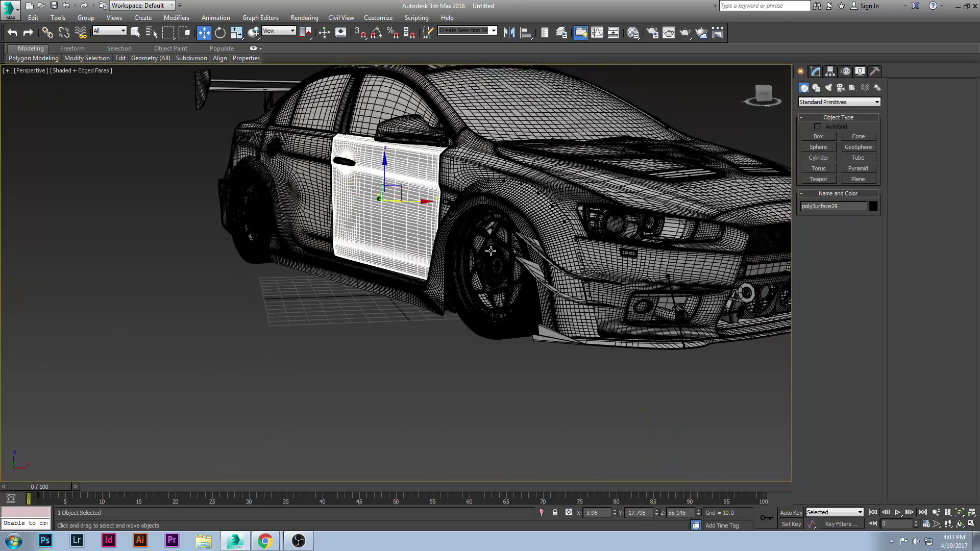
middle_click_drag(490, 250, 340, 236)
key("F4")
middle_click_drag(477, 248, 635, 278, "alt")
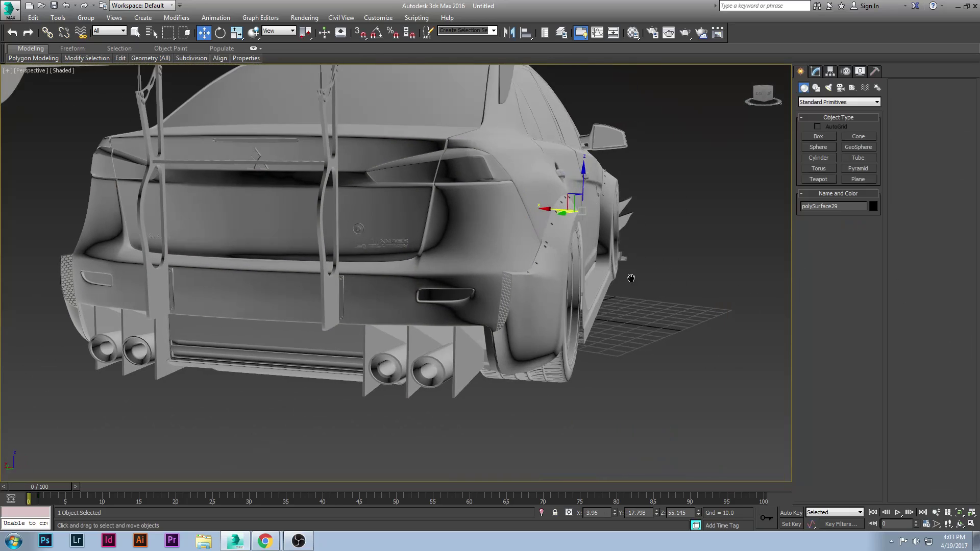
left_click(491, 286)
scroll(492, 286, "up", 5)
middle_click_drag(492, 286, 510, 287, "alt")
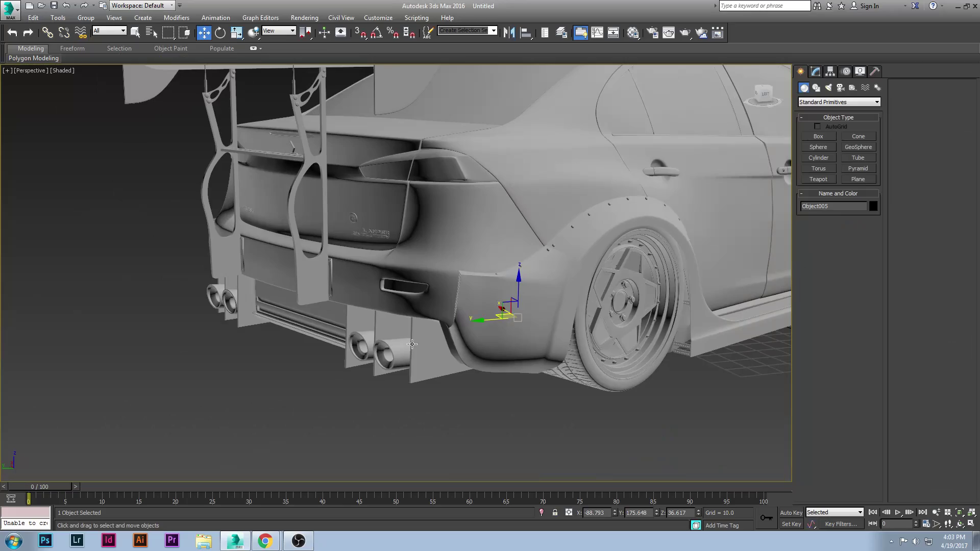
left_click(412, 345)
middle_click_drag(412, 345, 341, 279, "alt")
key("F4")
left_click(367, 309)
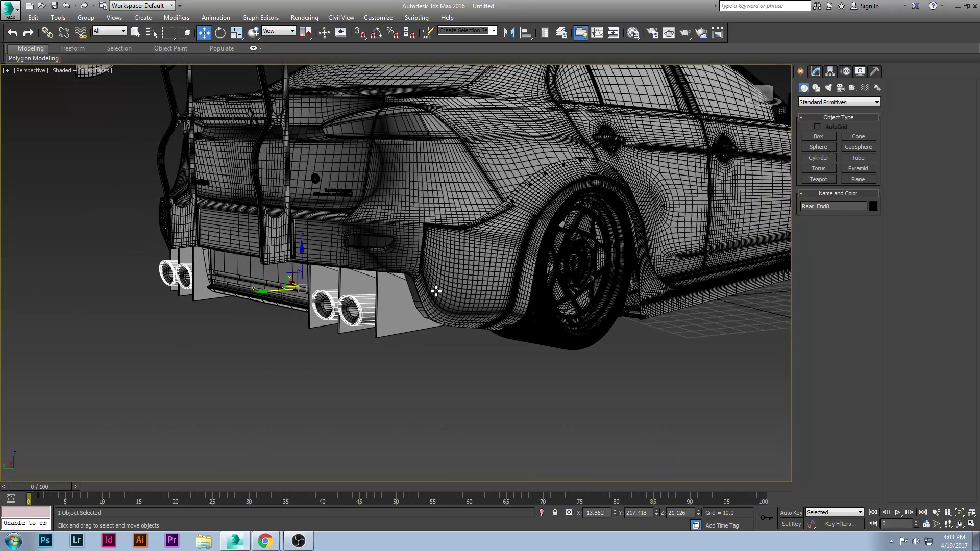
Examine the mesh density of the rear bumper corner, doors, side skirt and front end along the car's side.
left_click(457, 274)
middle_click_drag(456, 273, 424, 251, "alt")
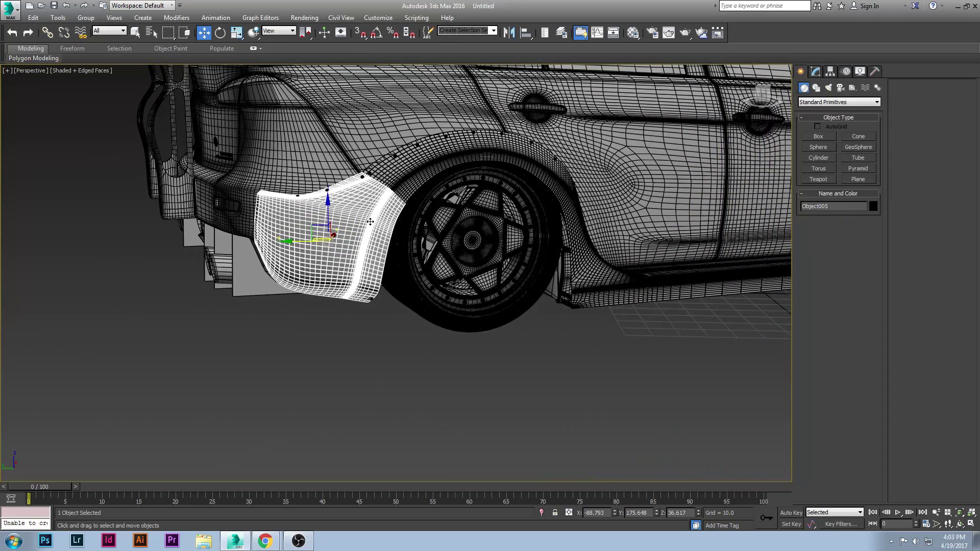
middle_click_drag(357, 250, 311, 257, "alt")
middle_click_drag(426, 257, 219, 239)
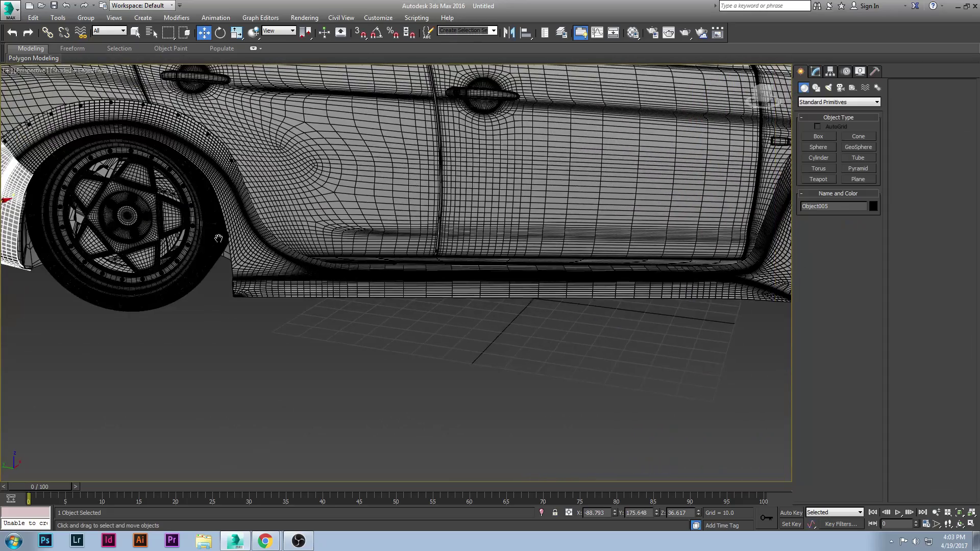
middle_click_drag(544, 188, 309, 249)
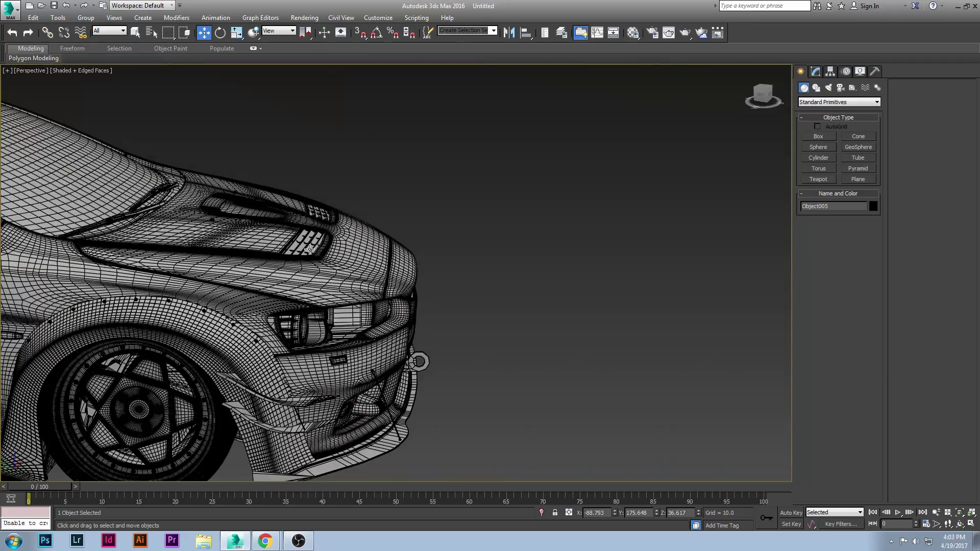
left_click(206, 248)
middle_click_drag(136, 299, 679, 205)
middle_click_drag(300, 275, 513, 255)
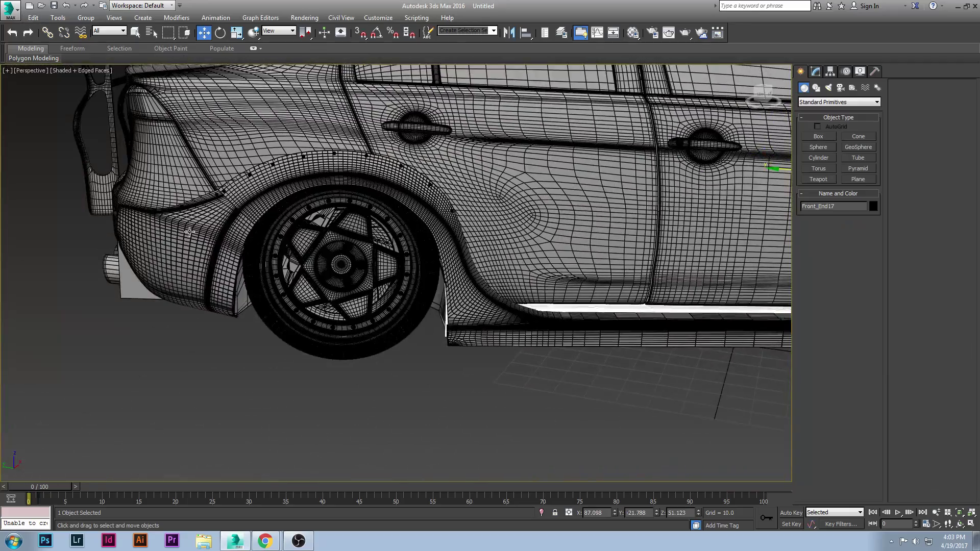
Select the rear bumper corner panel behind the rear wheel and go to its base Editable Poly level beneath TurboSmooth and Shell.
left_click(190, 233)
middle_click_drag(184, 233, 329, 238, "alt")
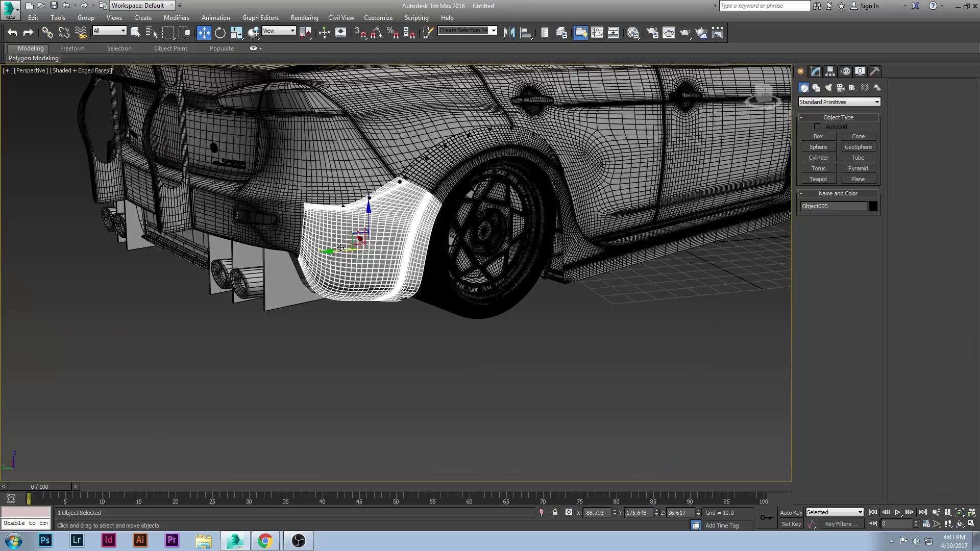
scroll(341, 244, "up", 3)
scroll(378, 261, "up", 4)
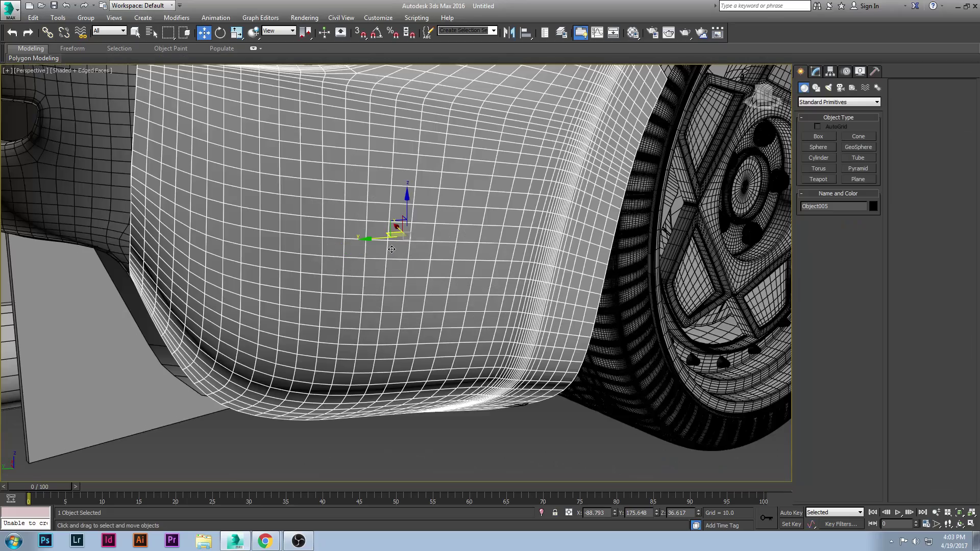
scroll(392, 249, "down", 4)
middle_click_drag(367, 271, 354, 264, "alt")
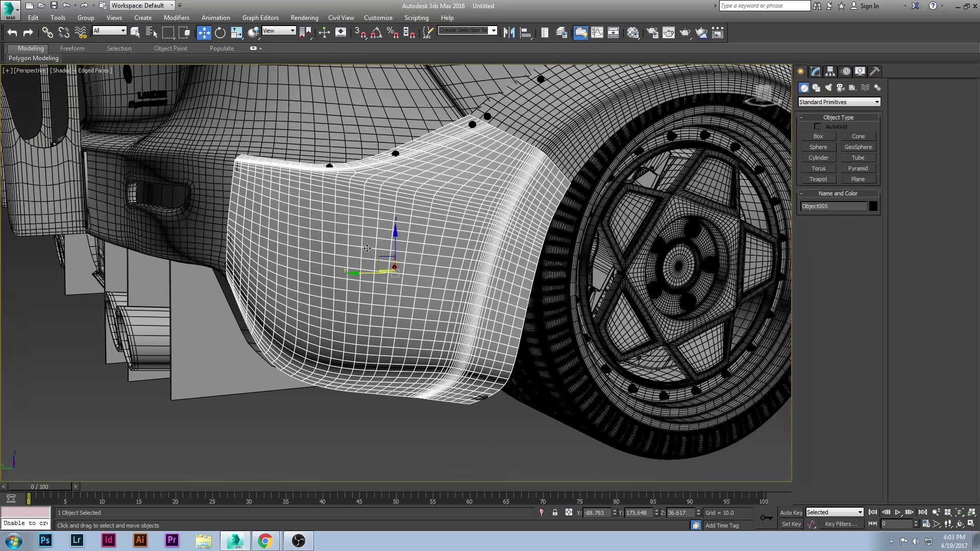
key("1")
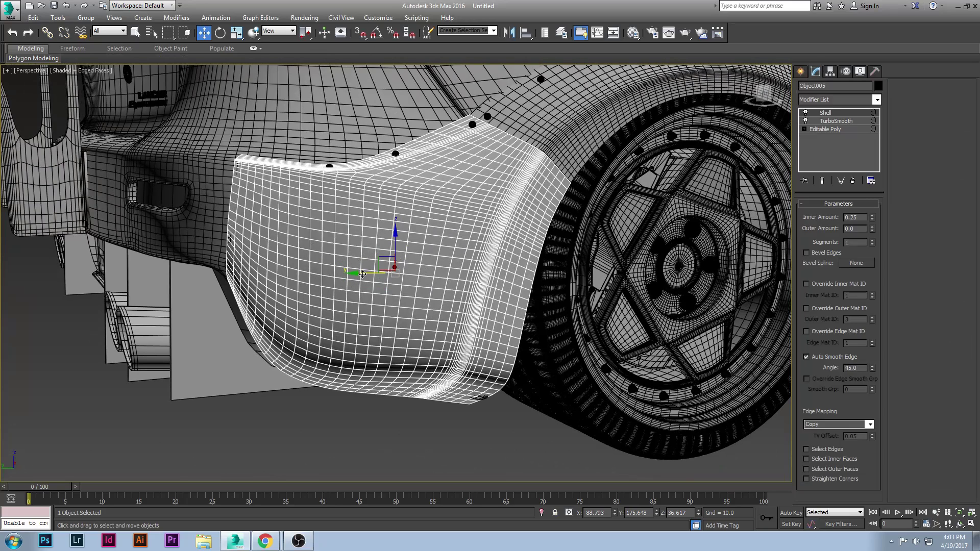
scroll(371, 284, "up", 1)
scroll(371, 285, "down", 1)
left_click(843, 127)
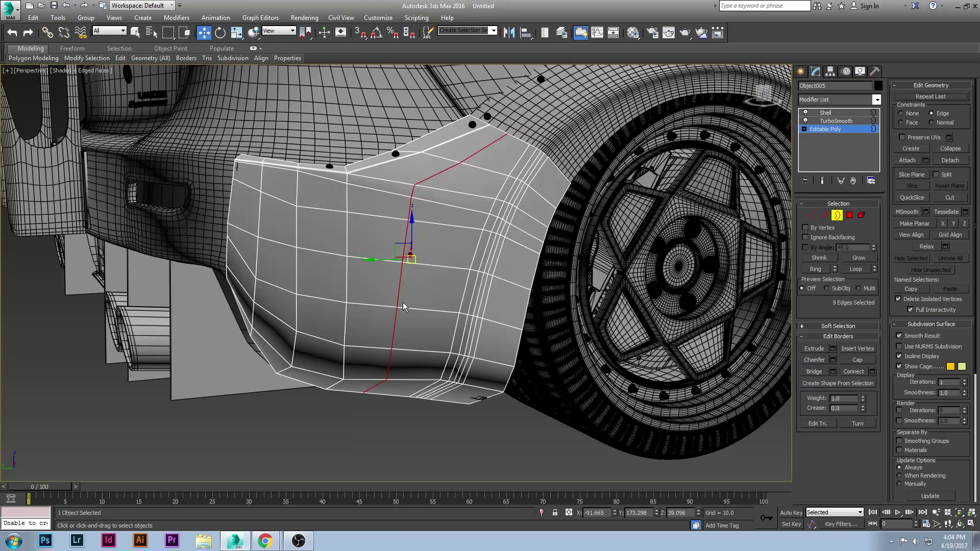
Select the four polygons around a vertex in the panel's lower middle, and select the vertex at that block's upper rear corner.
key("1")
left_click(348, 296)
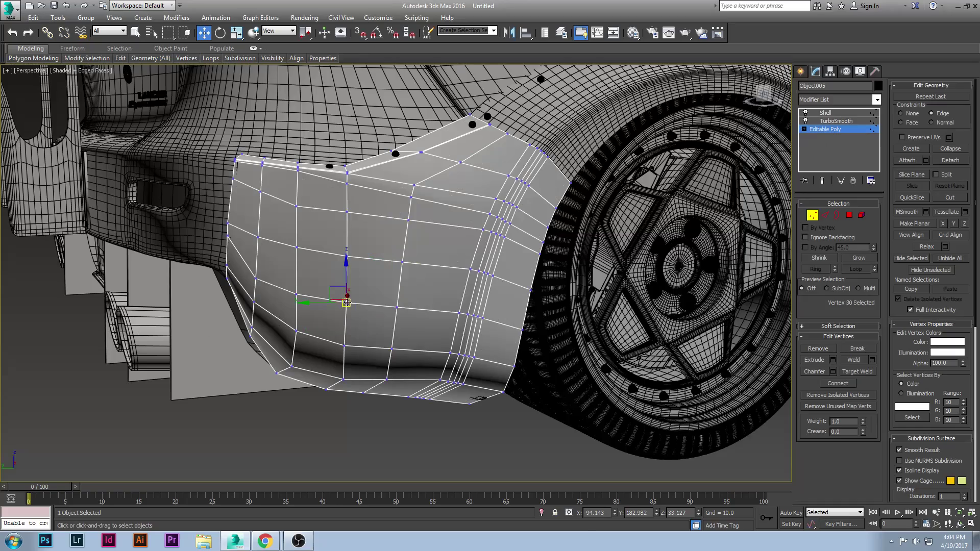
key("4")
left_click(322, 278)
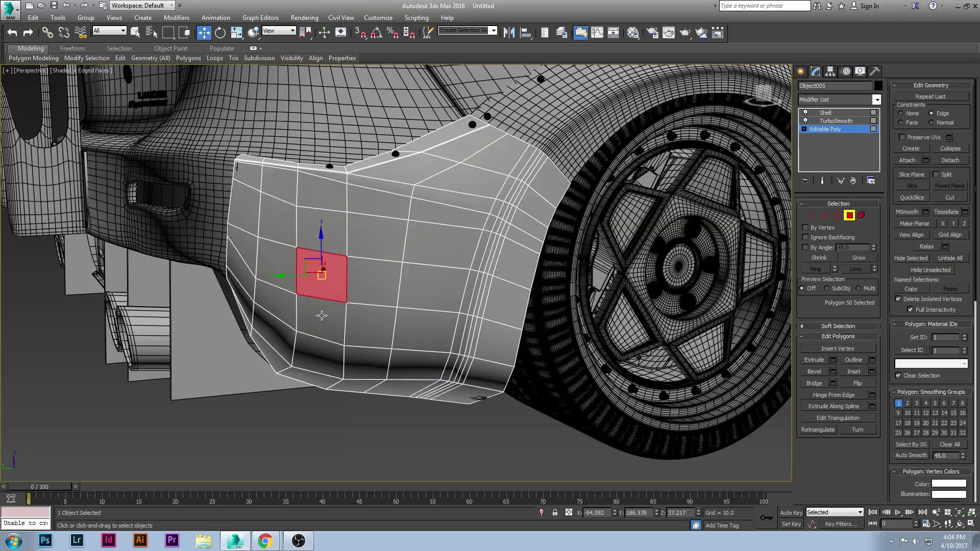
left_click(322, 319, "ctrl")
left_click(354, 321, "ctrl")
left_click(355, 293, "ctrl")
mouse_move(356, 293)
middle_mouse_down("alt")
mouse_move(306, 292)
mouse_move(358, 292)
middle_mouse_up("alt")
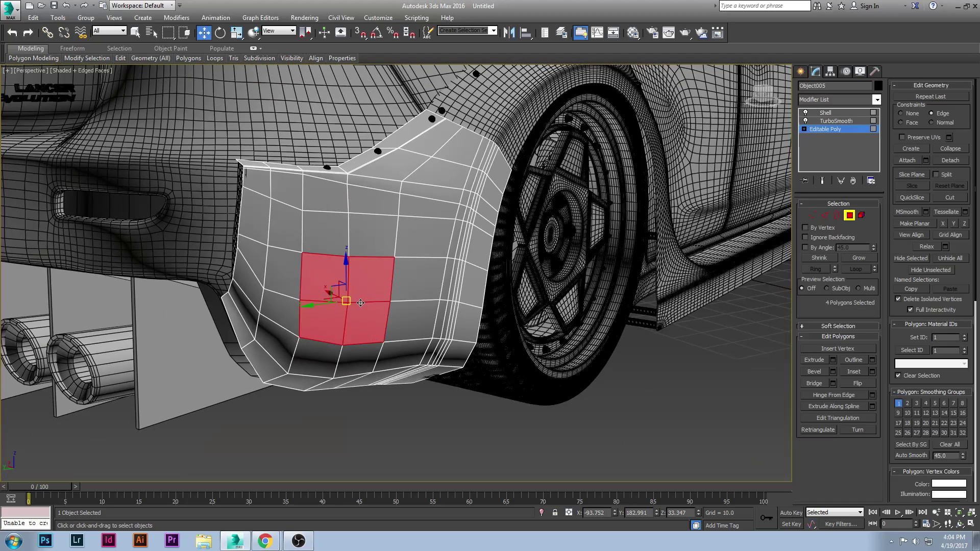
key("1")
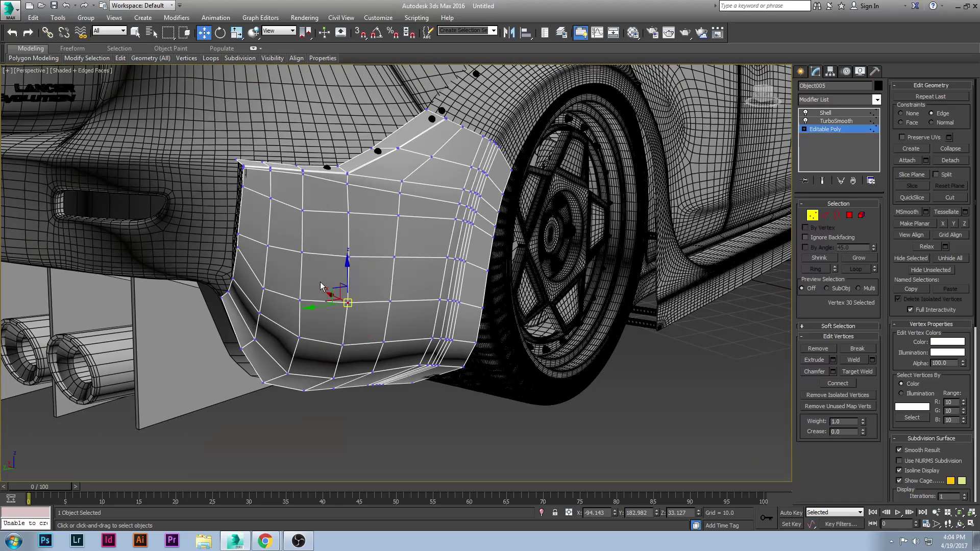
left_click(302, 254)
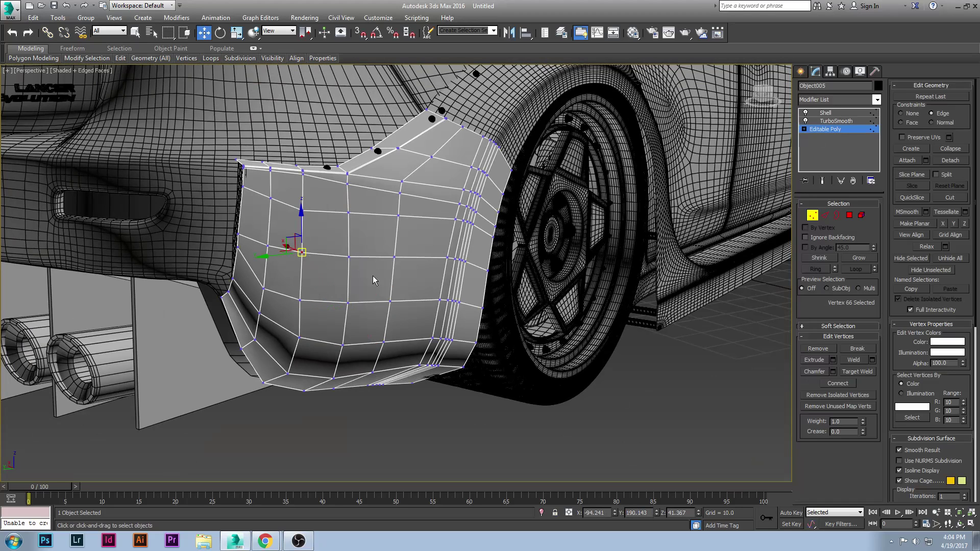
Remove the vertical edge loop that forms the block's wheel-side boundary on the bumper panel.
key("2")
double_click(389, 288)
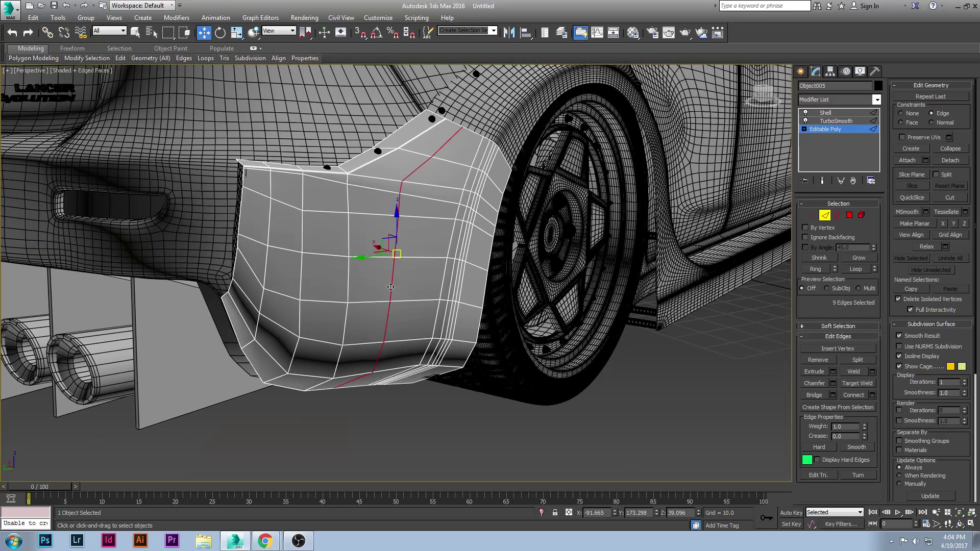
key("BackSpace")
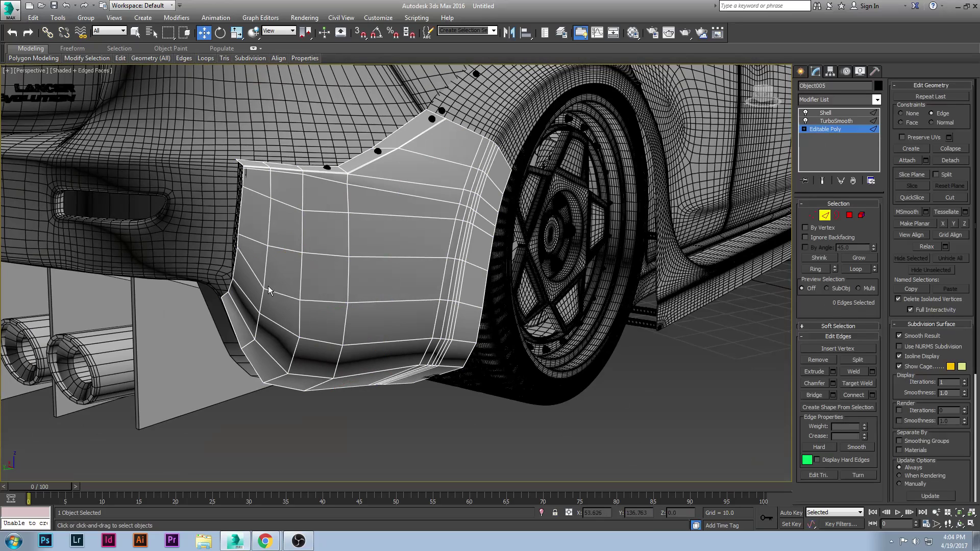
middle_click_drag(382, 273, 368, 270, "alt")
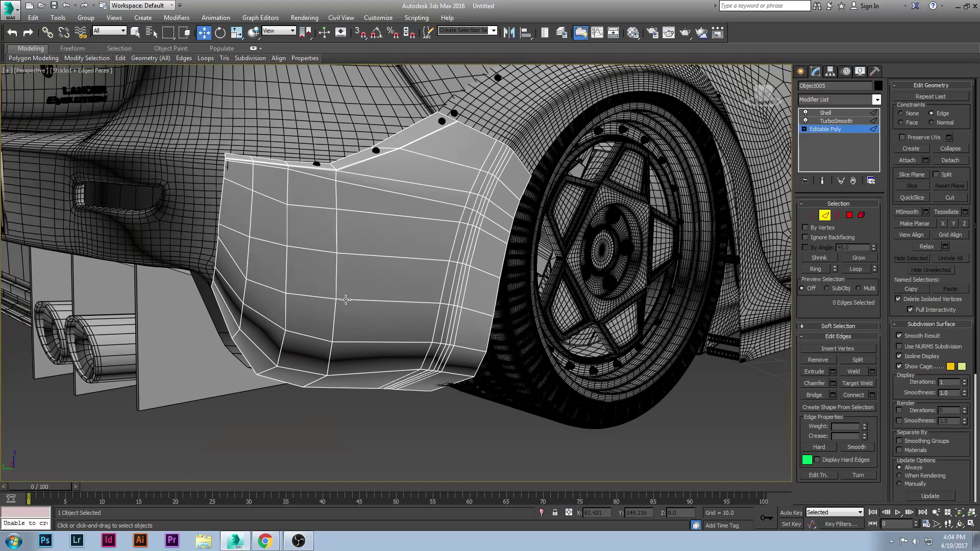
key("2")
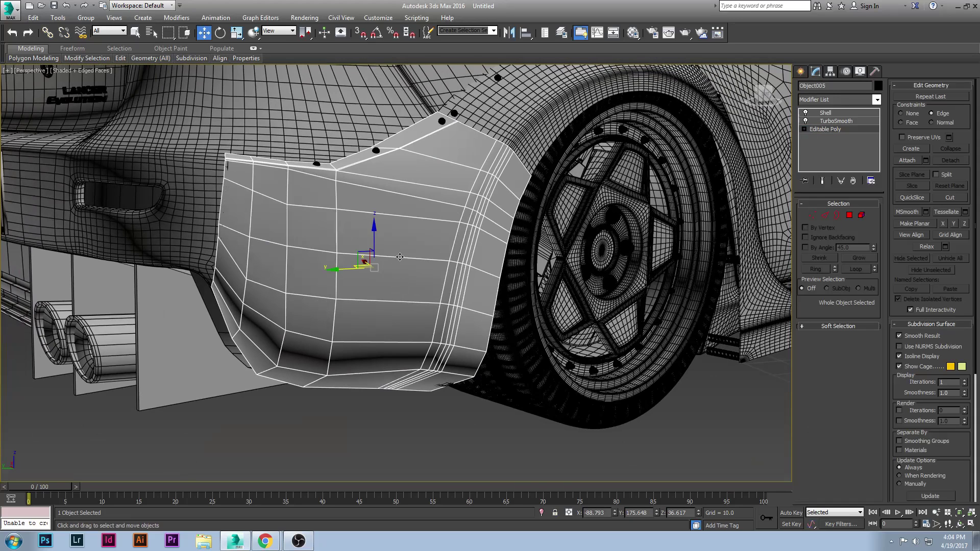
key("2")
left_click(402, 257)
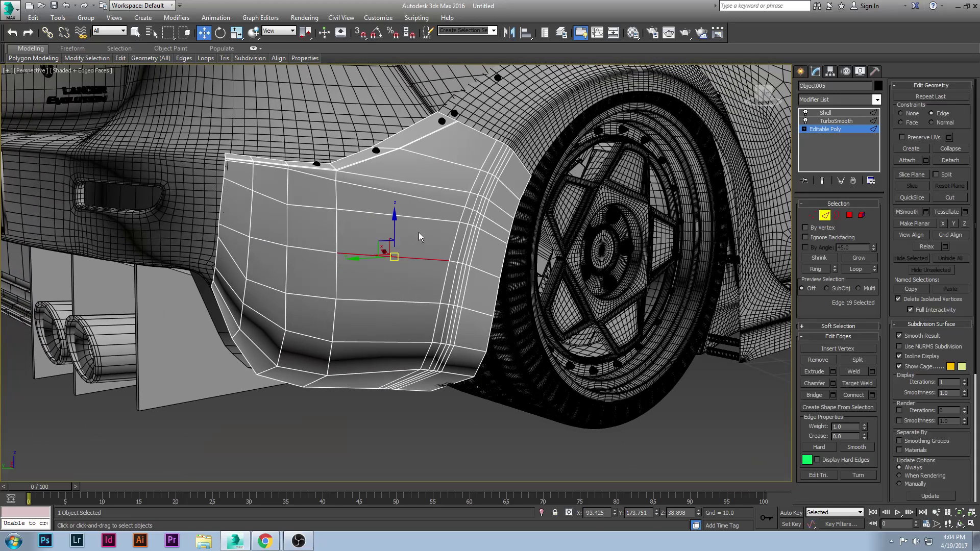
left_click(422, 219, "shift")
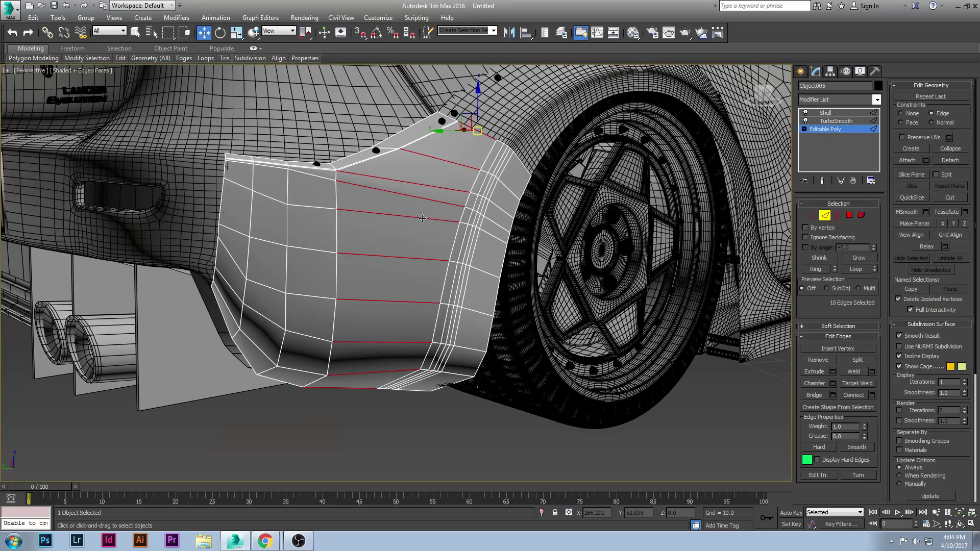
left_click(385, 426)
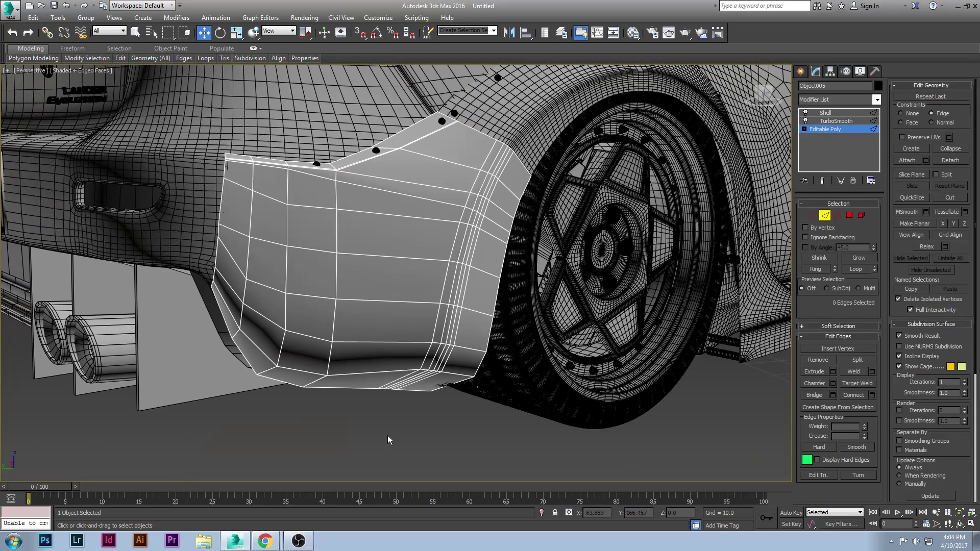
Select the ring of horizontal edges across the panel's wide middle strip and connect it with one new vertical edge loop.
left_click(394, 303)
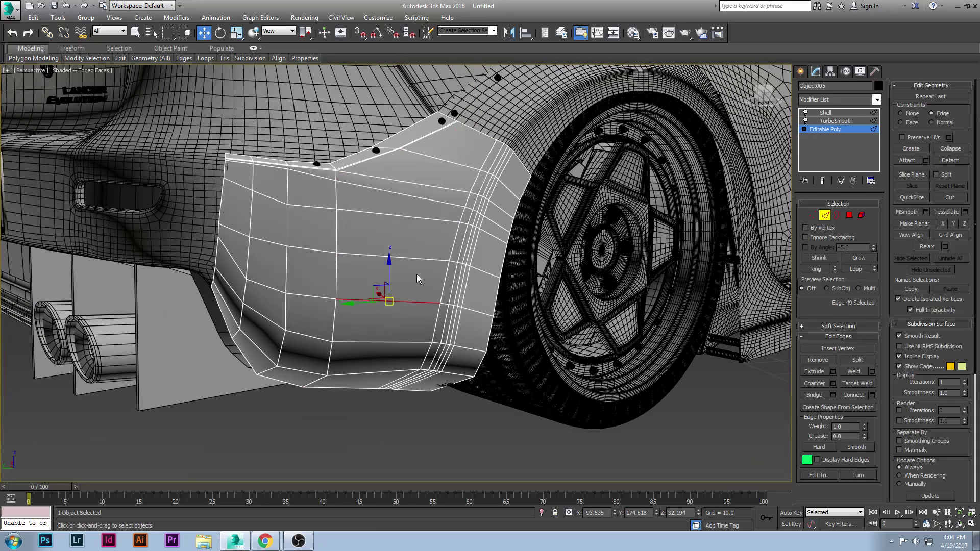
left_click(420, 258, "shift")
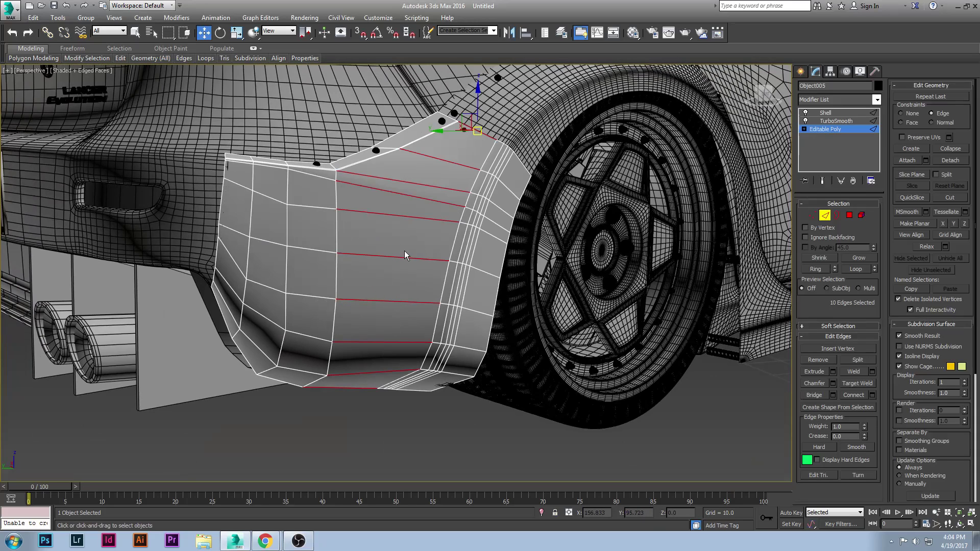
left_click(397, 303)
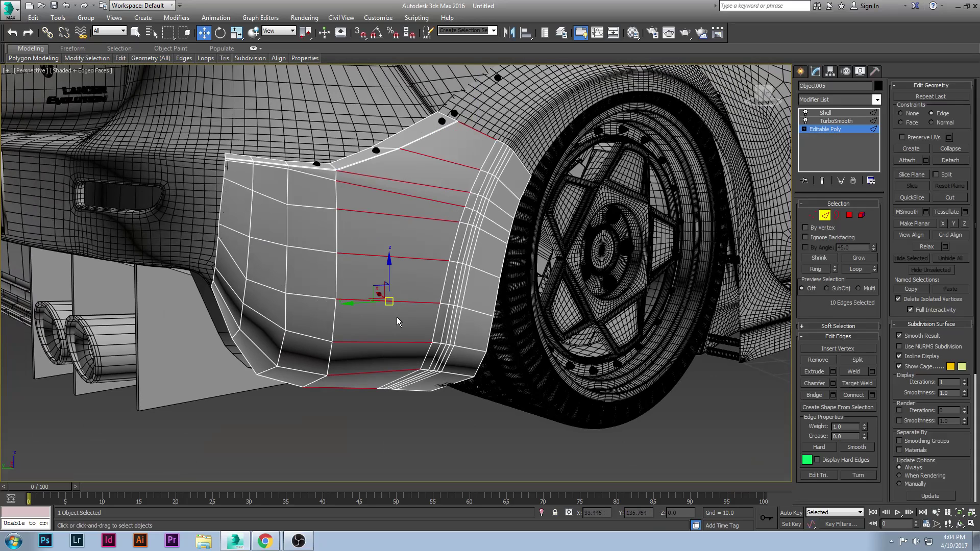
left_click(871, 397)
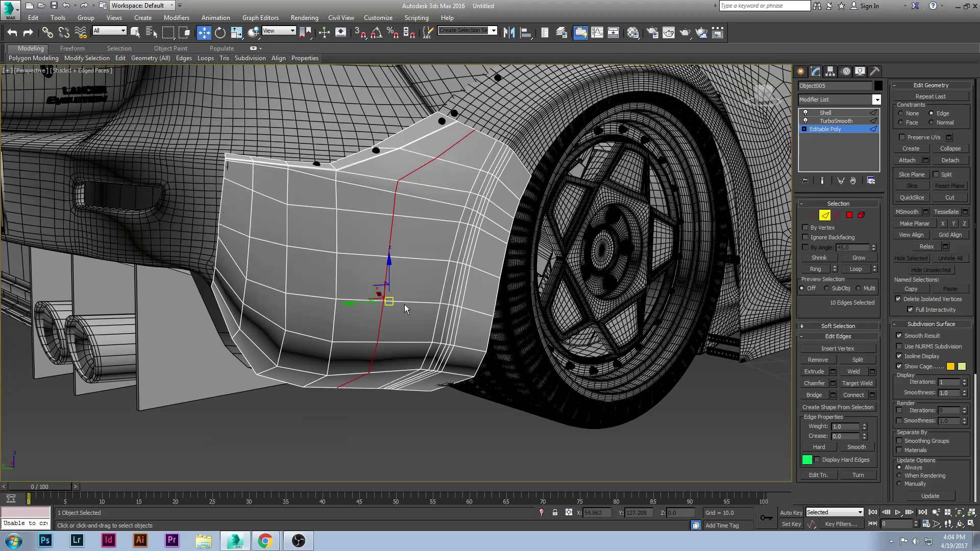
left_click_drag(410, 346, 405, 335)
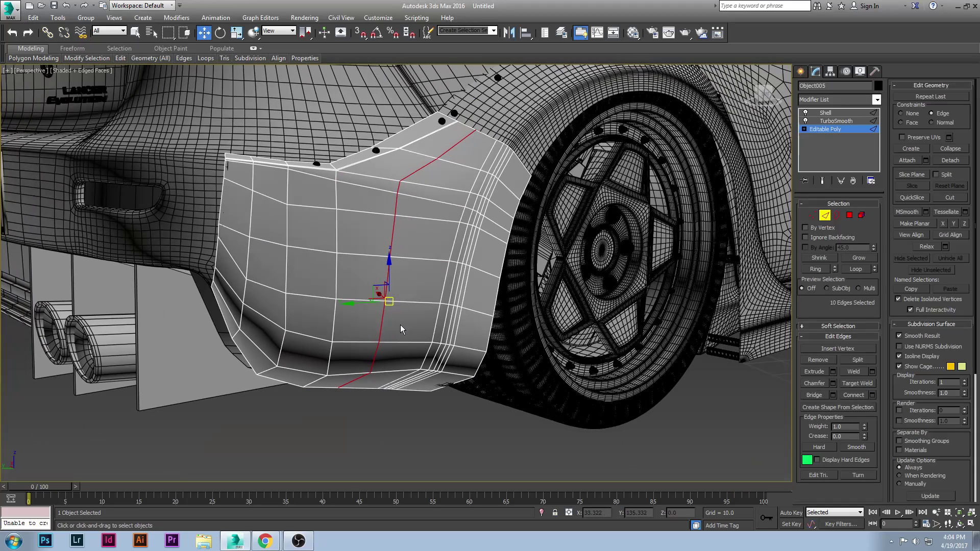
left_click(401, 328)
left_click(312, 287)
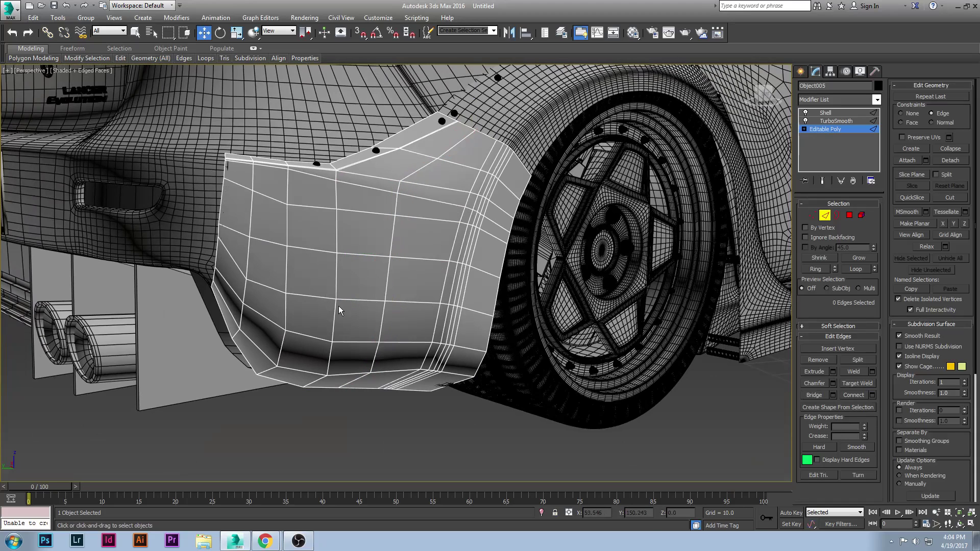
Connect the centre vertex of the four-polygon block diagonally to its four corner vertices, and select only the centre vertex.
key("1")
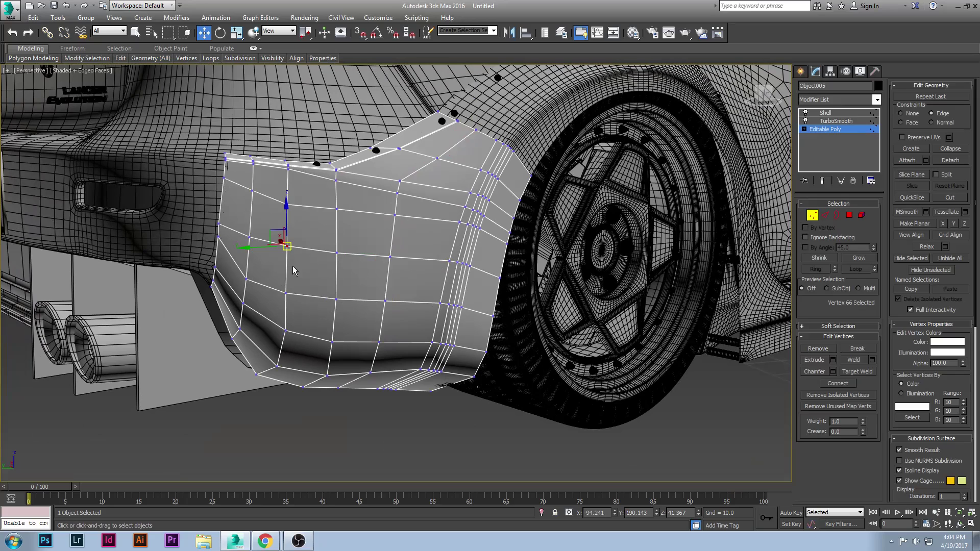
left_click(337, 300, "ctrl")
left_click(379, 342, "ctrl")
left_click(390, 257, "ctrl")
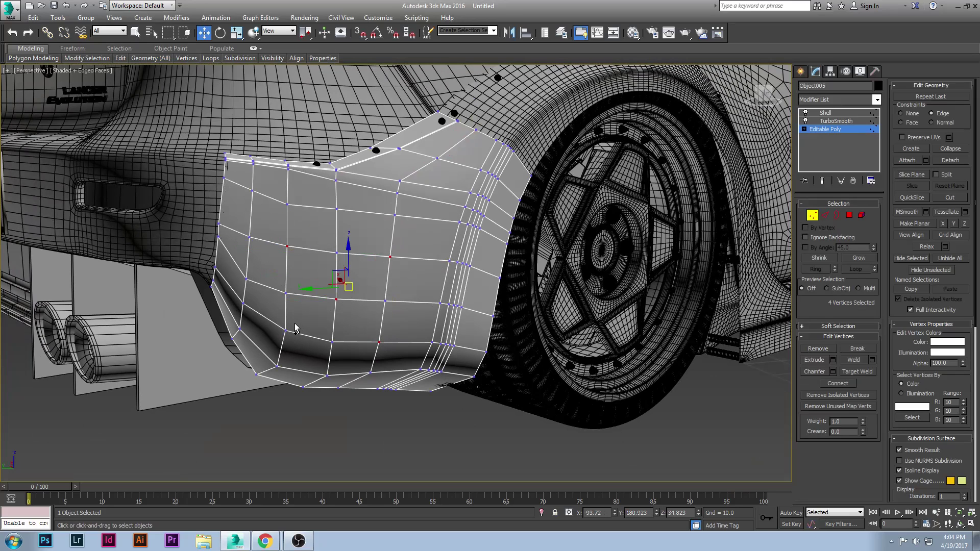
left_click(285, 331, "ctrl")
key("ctrl+shift+e")
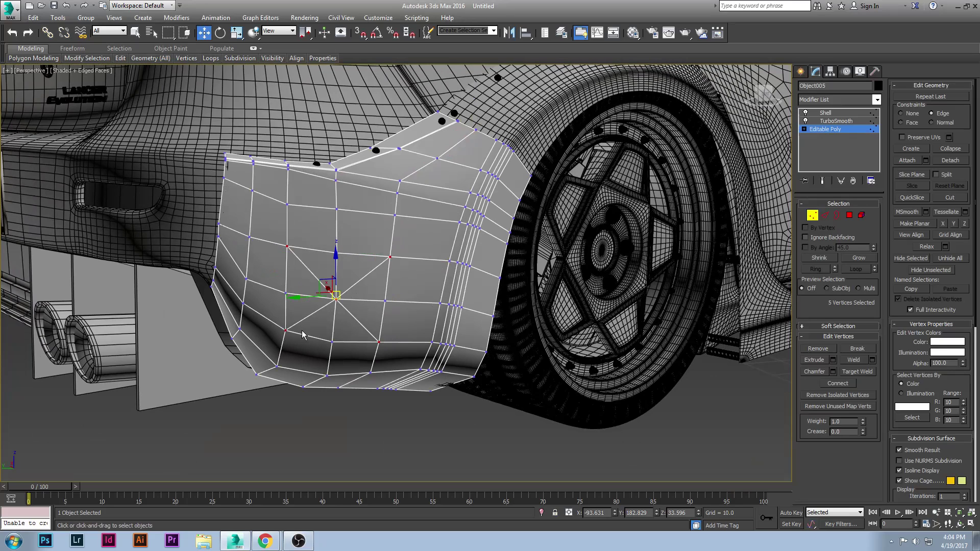
left_click(335, 300)
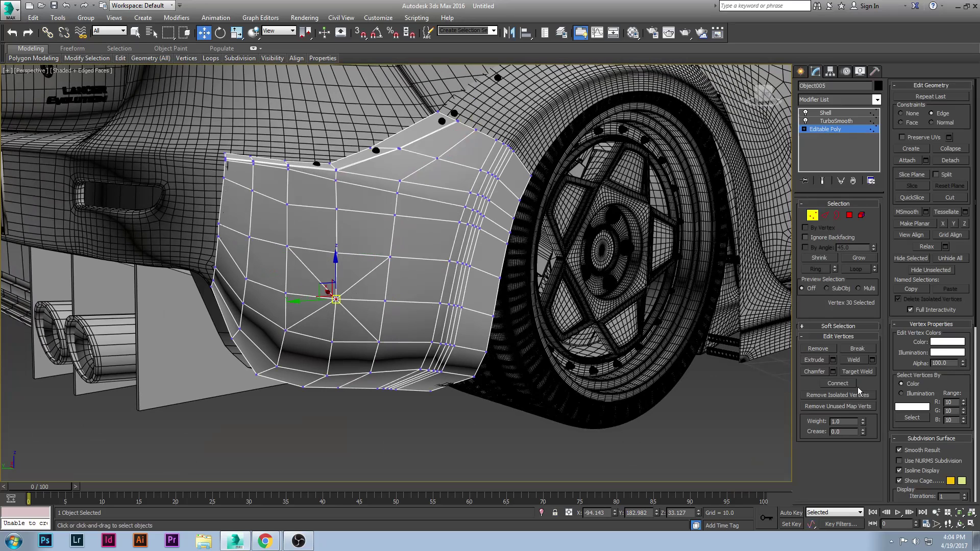
Chamfer the four-polygon block's centre vertex into an octagon and delete the octagonal polygon to open a hole in the bumper panel.
left_click(832, 371)
left_click_drag(406, 276, 400, 255)
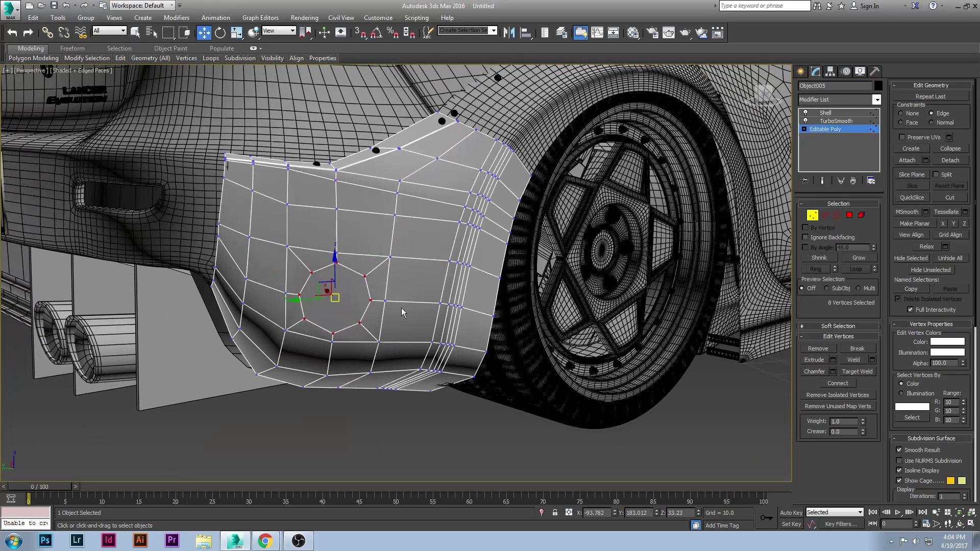
key("4")
left_click(324, 310)
key("Delete")
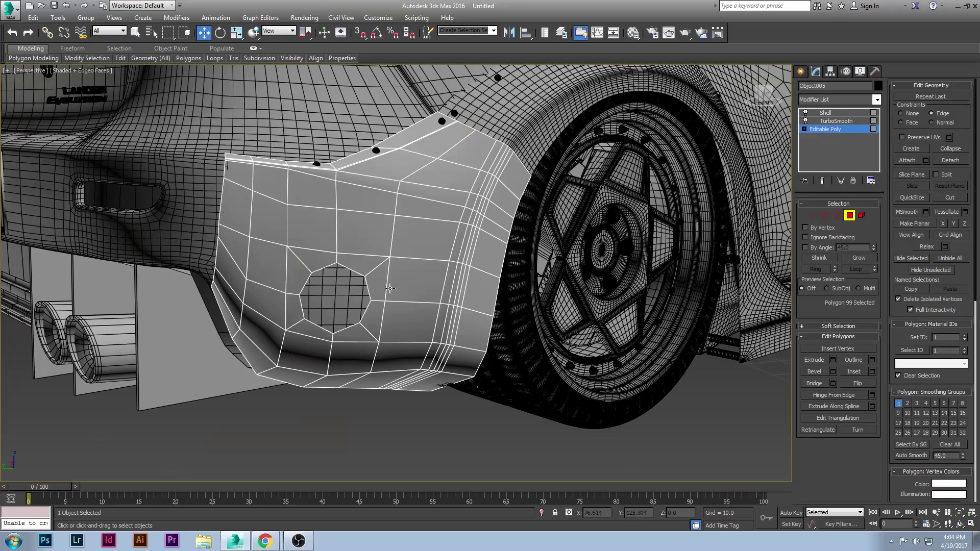
Inspect the hole in the bumper panel at the Editable Poly, TurboSmooth and Shell levels of the modifier stack.
key("4")
middle_click_drag(358, 291, 793, 129, "alt")
left_click(836, 122)
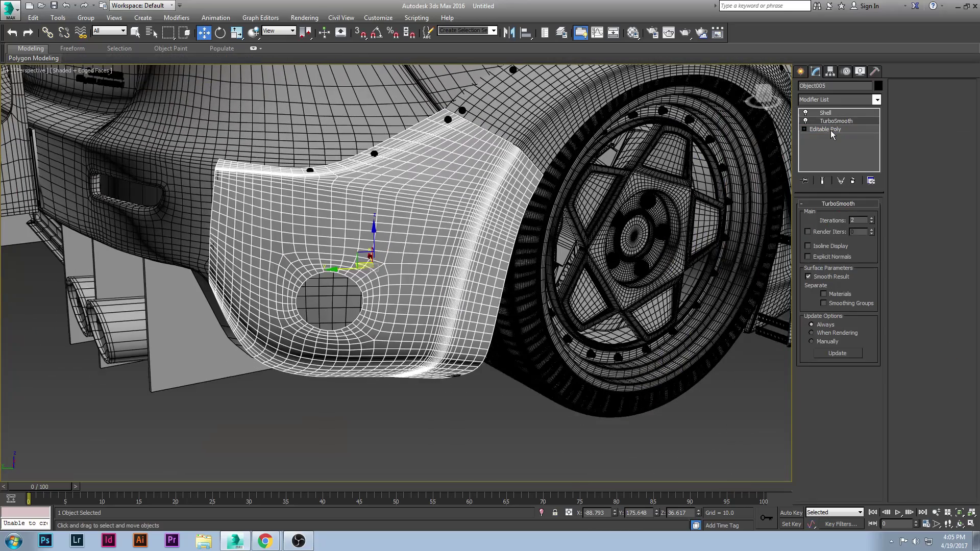
left_click(834, 128)
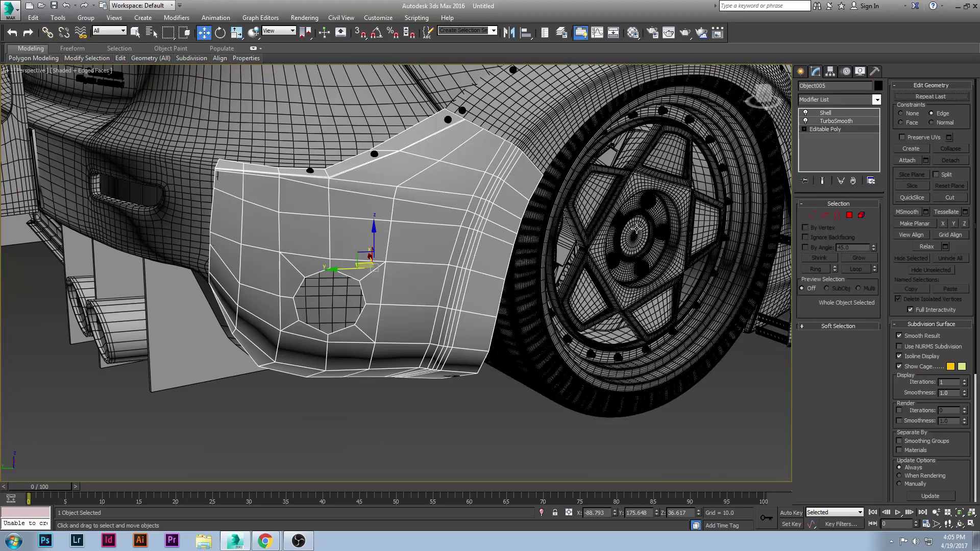
left_click(834, 121)
middle_click_drag(380, 252, 381, 243, "alt")
left_click(832, 113)
middle_click_drag(347, 322, 391, 317, "alt")
scroll(392, 317, "up", 6)
scroll(347, 308, "down", 7)
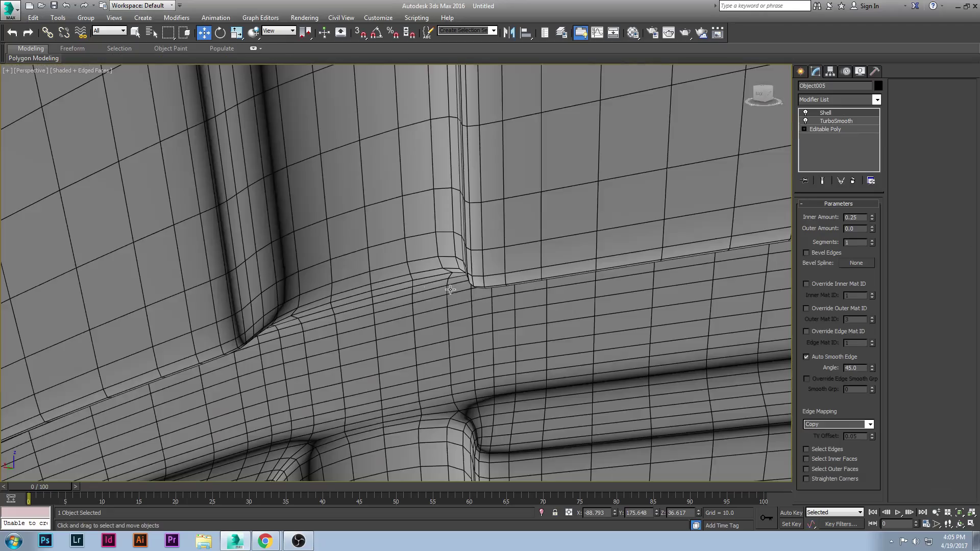
middle_click_drag(429, 289, 390, 291, "alt")
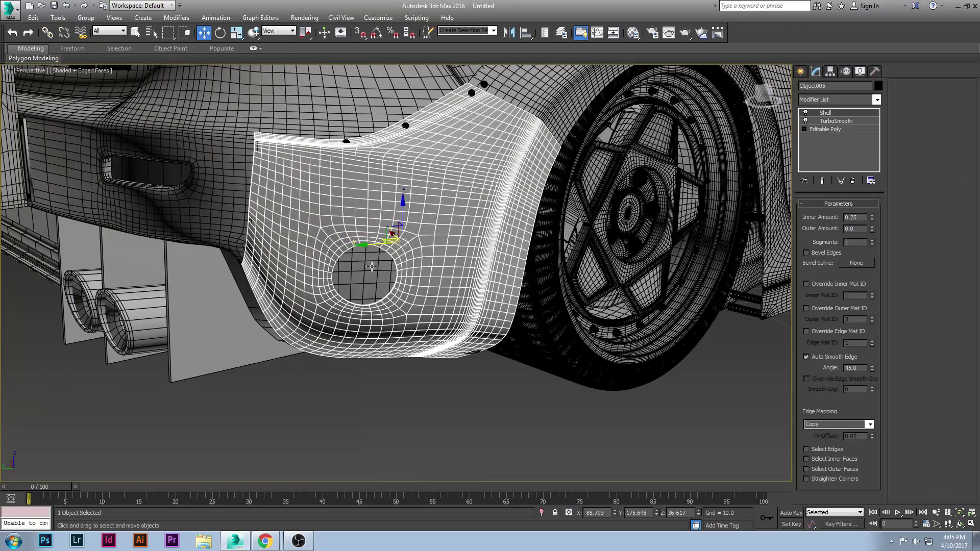
Examine the rear-end body mesh behind the hole and the exhaust tips by selecting each object.
left_click(372, 267)
middle_click_drag(361, 262, 357, 261, "alt")
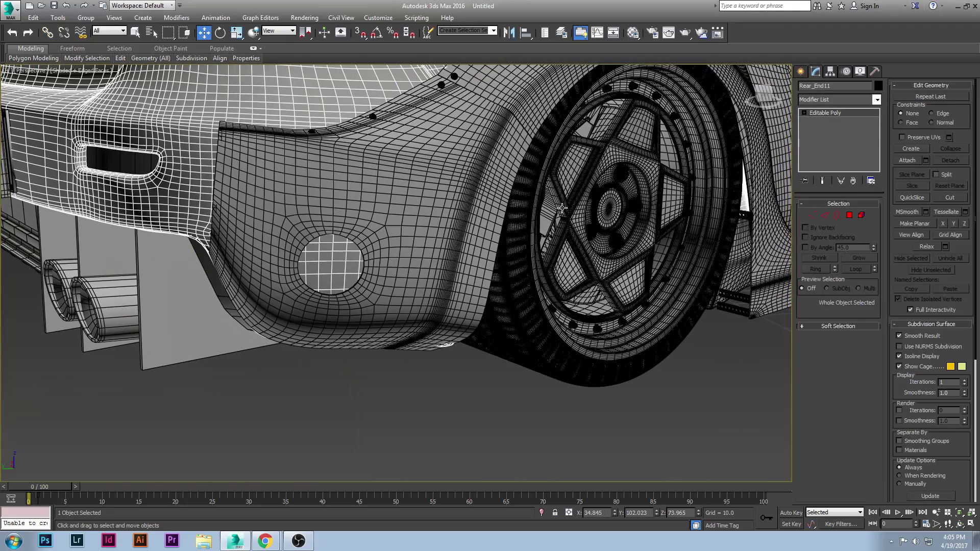
middle_click_drag(384, 163, 369, 205, "alt")
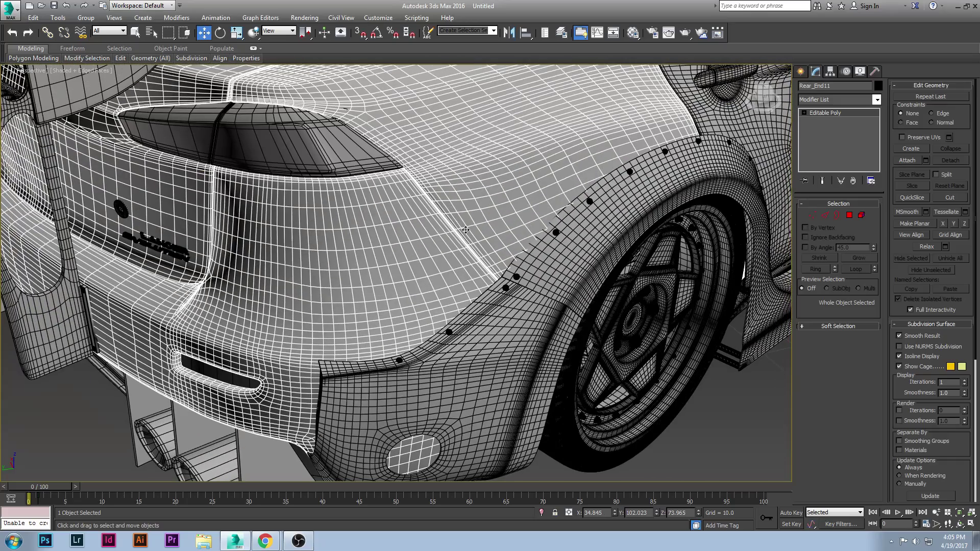
mouse_move(381, 257)
middle_mouse_down("alt")
mouse_move(367, 217)
mouse_move(379, 240)
middle_mouse_up("alt")
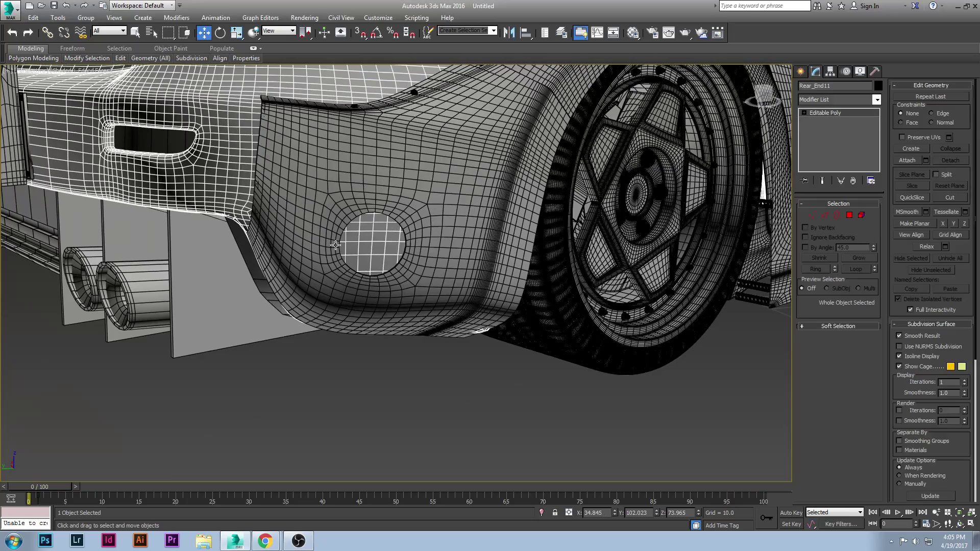
mouse_move(363, 233)
middle_mouse_down("alt")
mouse_move(434, 235)
mouse_move(378, 237)
middle_mouse_up("alt")
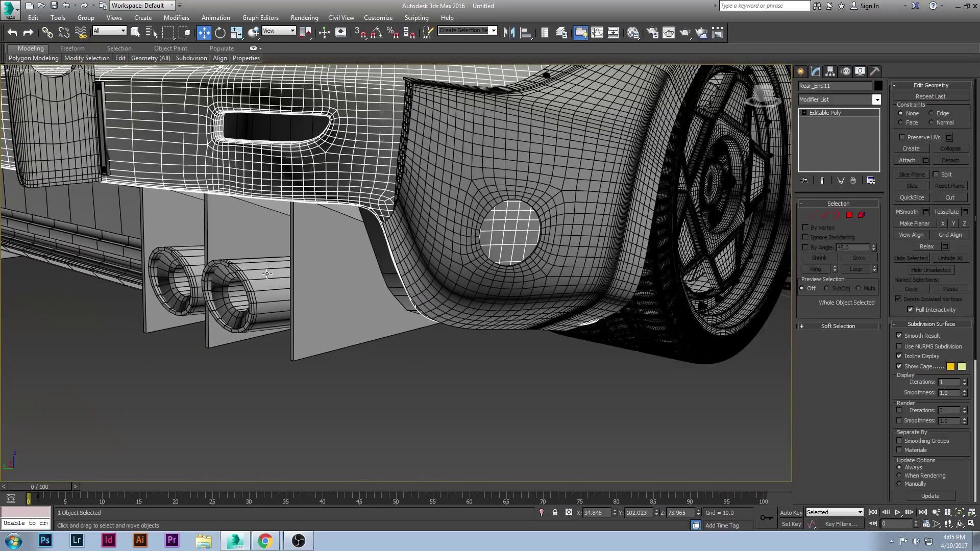
left_click(267, 273)
middle_click_drag(519, 213, 455, 253, "alt")
left_click(436, 299)
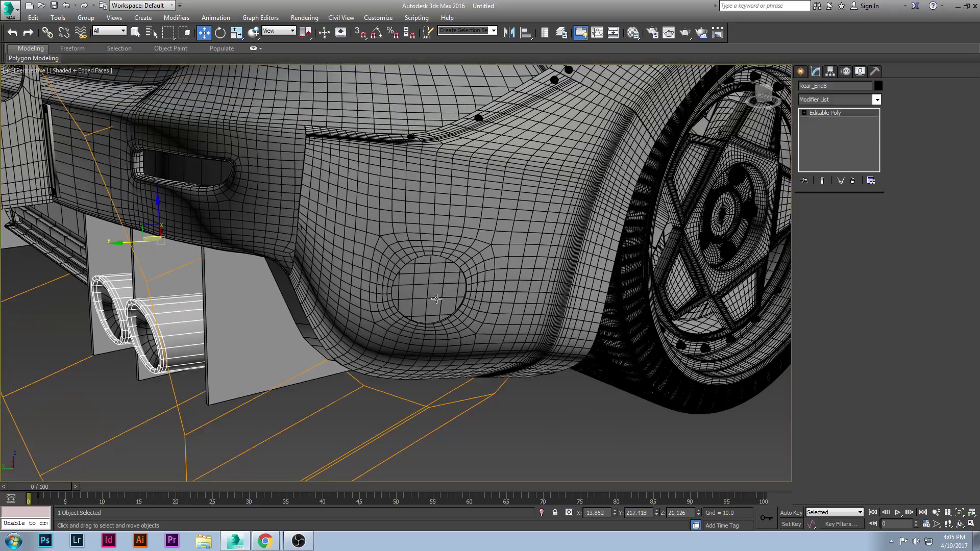
Examine the mesh flow around the round recess behind the car's door handle.
middle_click_drag(437, 298, 322, 266, "alt")
scroll(307, 263, "down", 3)
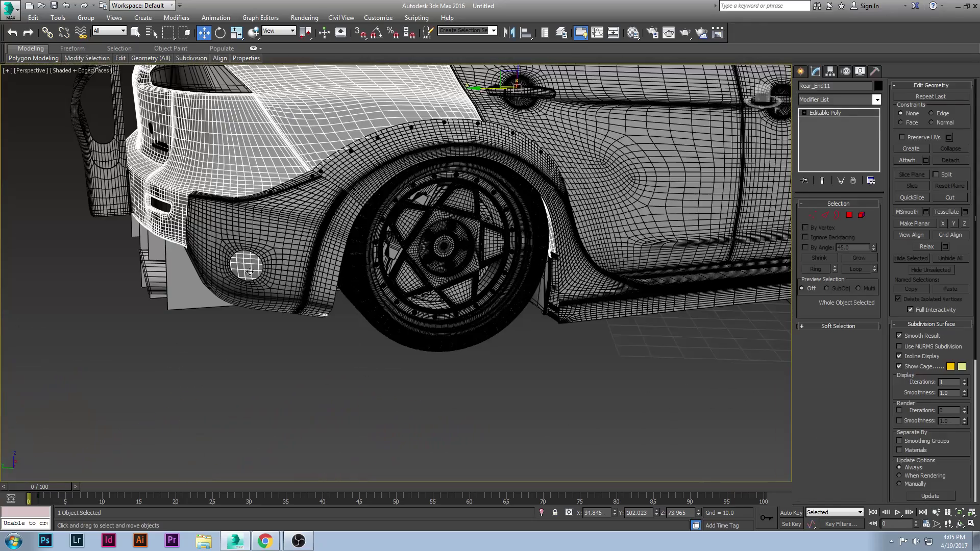
middle_click_drag(579, 221, 700, 211, "alt")
middle_click_drag(556, 163, 450, 240)
scroll(445, 213, "up", 7)
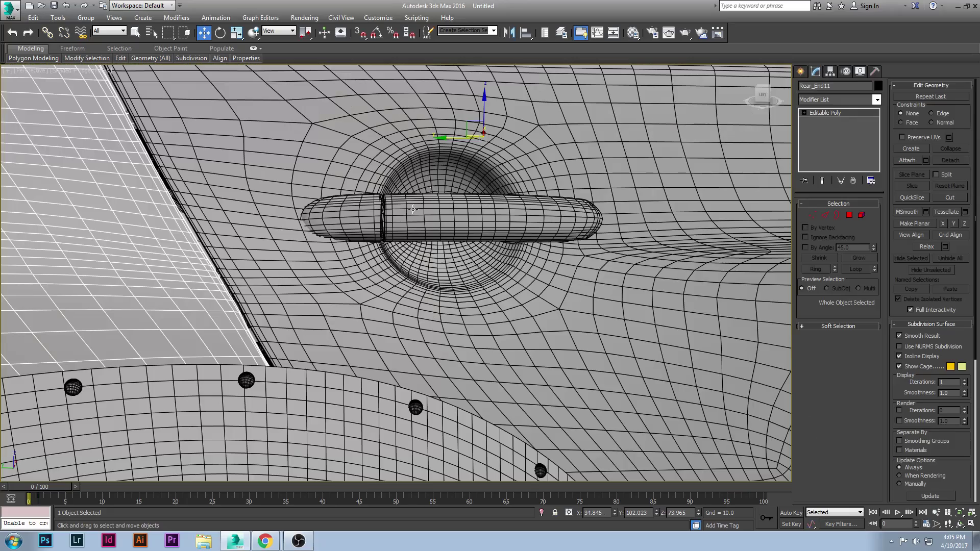
scroll(289, 294, "down", 5)
middle_click_drag(267, 340, 413, 255)
Undo the object selections and the deletion of the bumper panel's octagonal polygon.
key("ctrl+z")
key("ctrl+z")
key("ctrl+z")
key("ctrl+z")
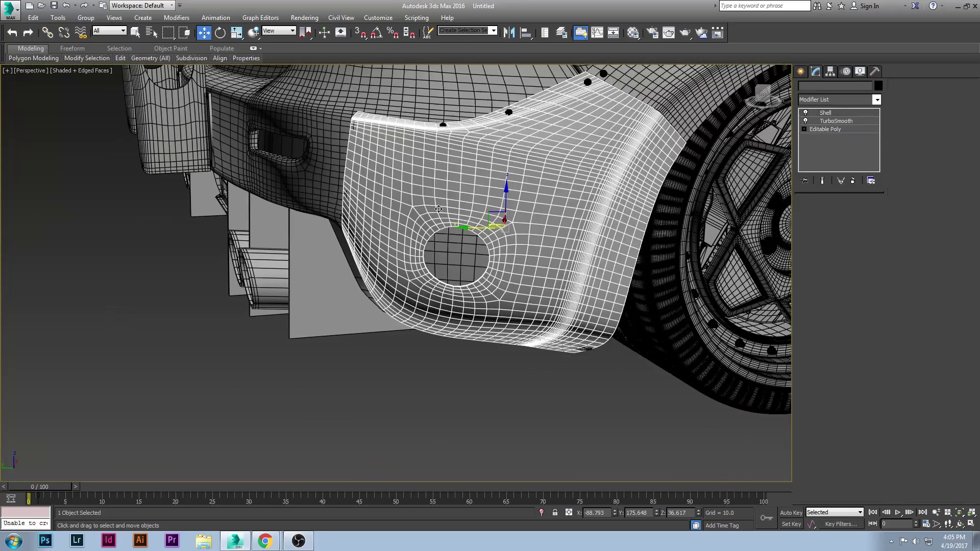
left_click(534, 219)
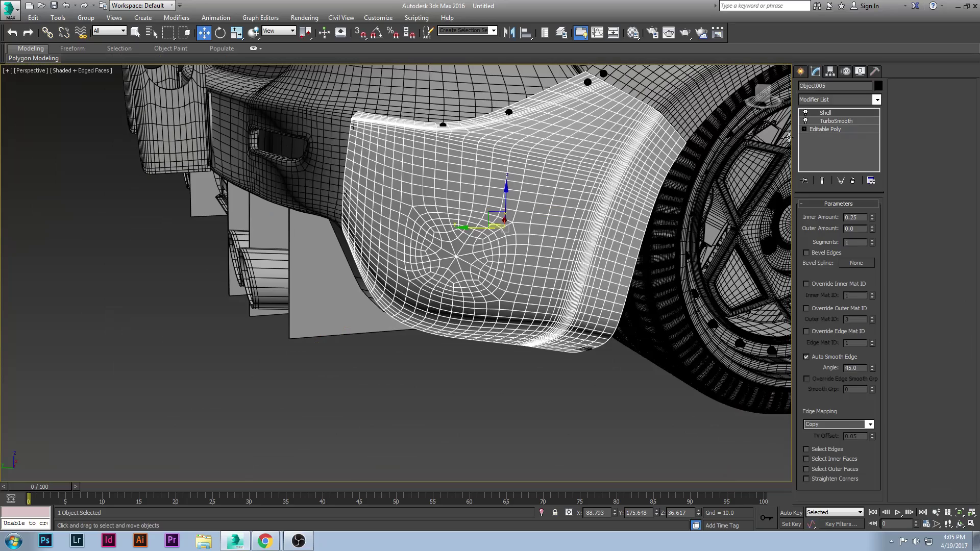
Select the octagonal polygon in the panel's base mesh and inset it three times to form concentric rings.
left_click(826, 129)
key("4")
left_click(458, 260)
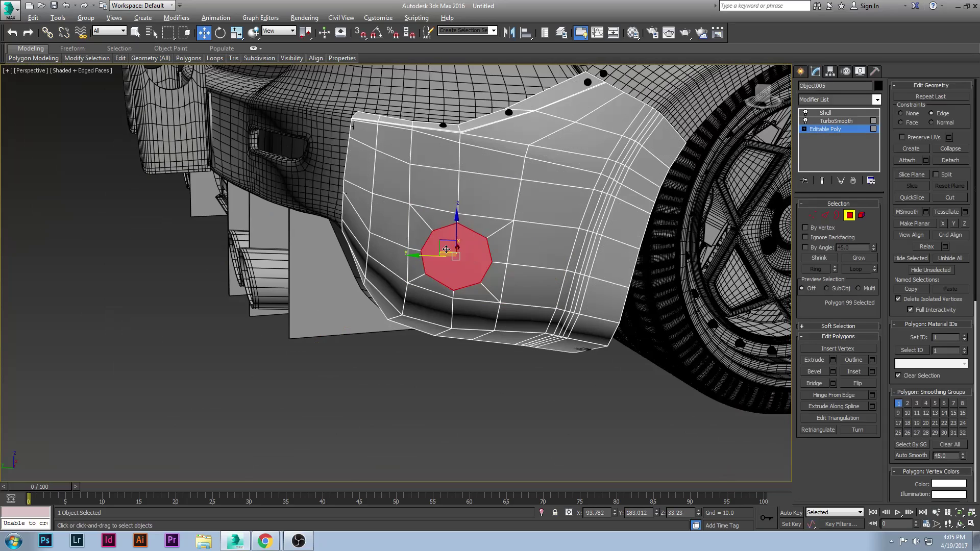
scroll(455, 255, "up", 8)
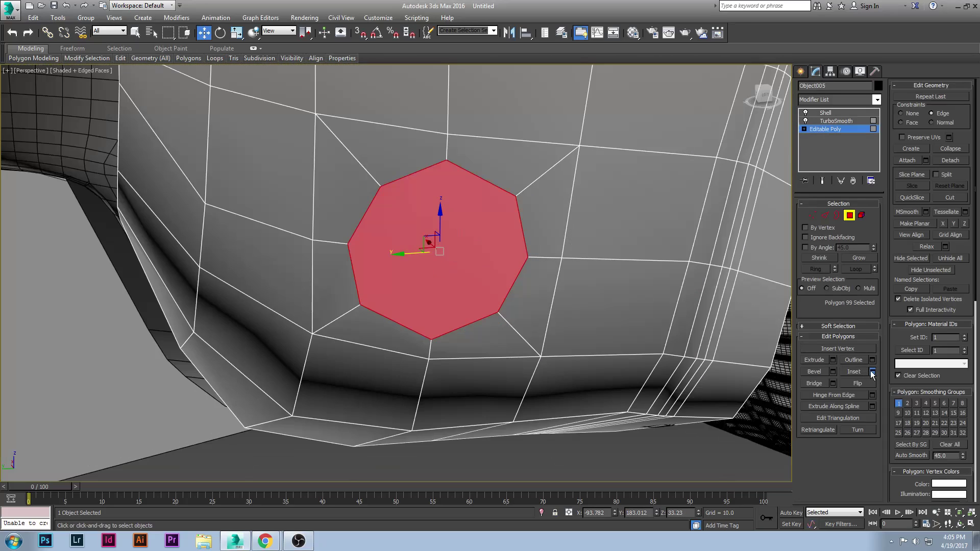
left_click(872, 372)
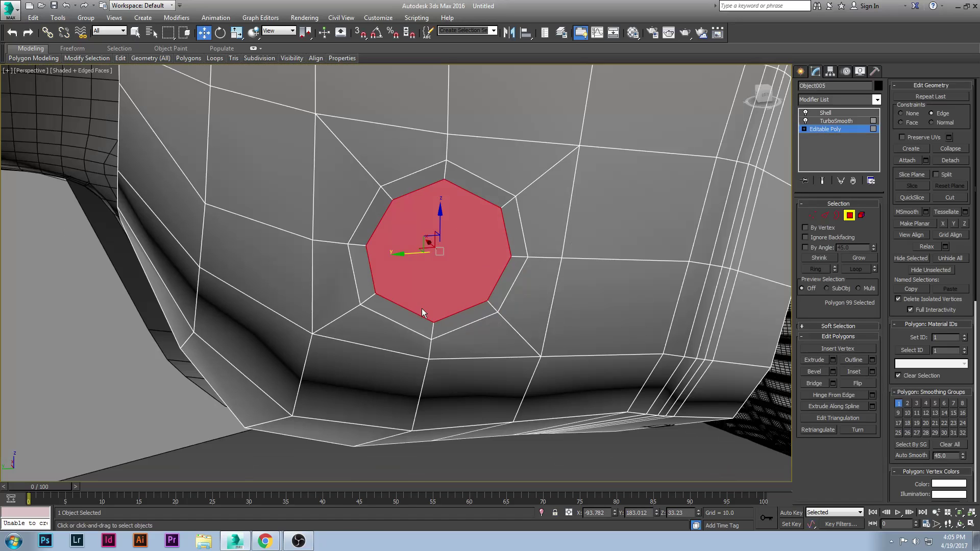
key("semicolon")
key("semicolon")
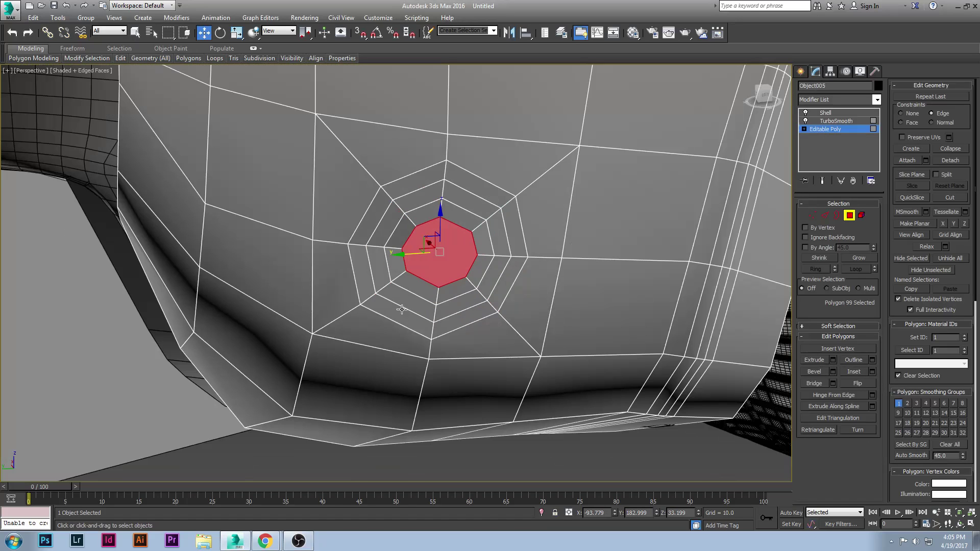
Enable soft selection with a falloff of 3.0 and try to move the inner polygon along X, then undo the move.
middle_click_drag(402, 309, 448, 305, "alt")
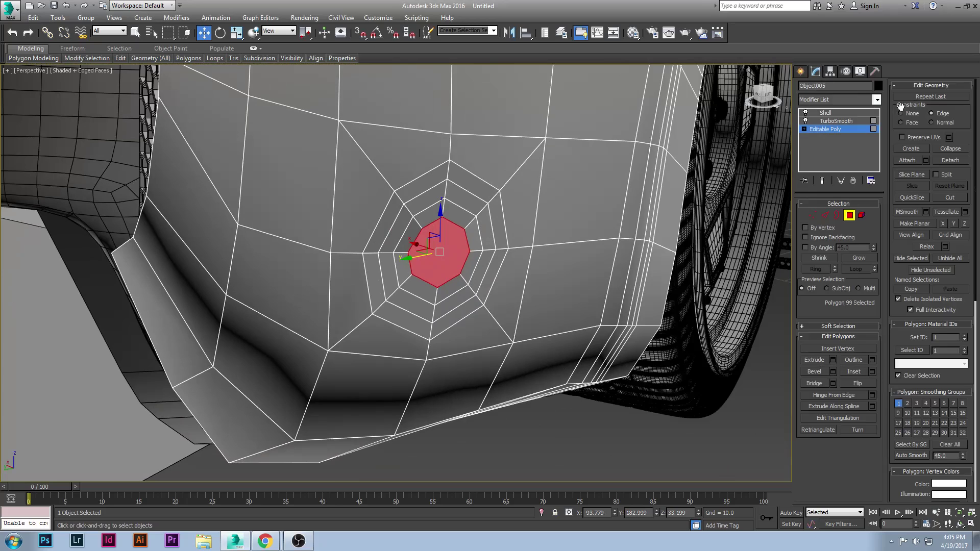
left_click(837, 326)
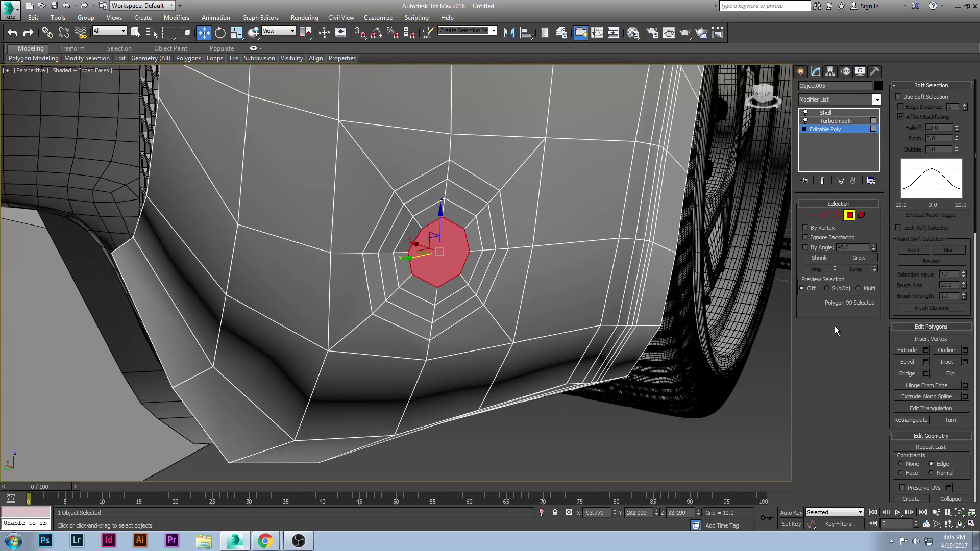
left_click(898, 97)
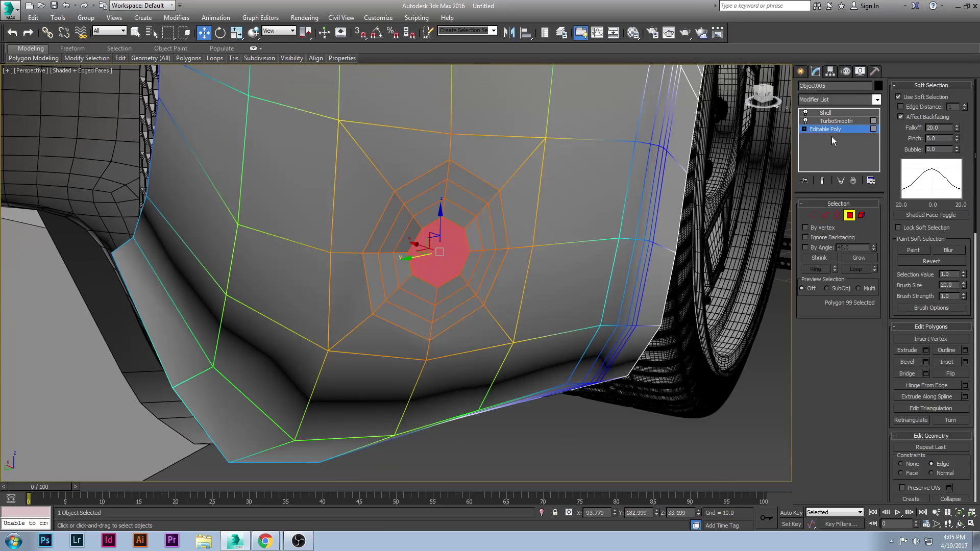
left_click_drag(958, 130, 959, 169)
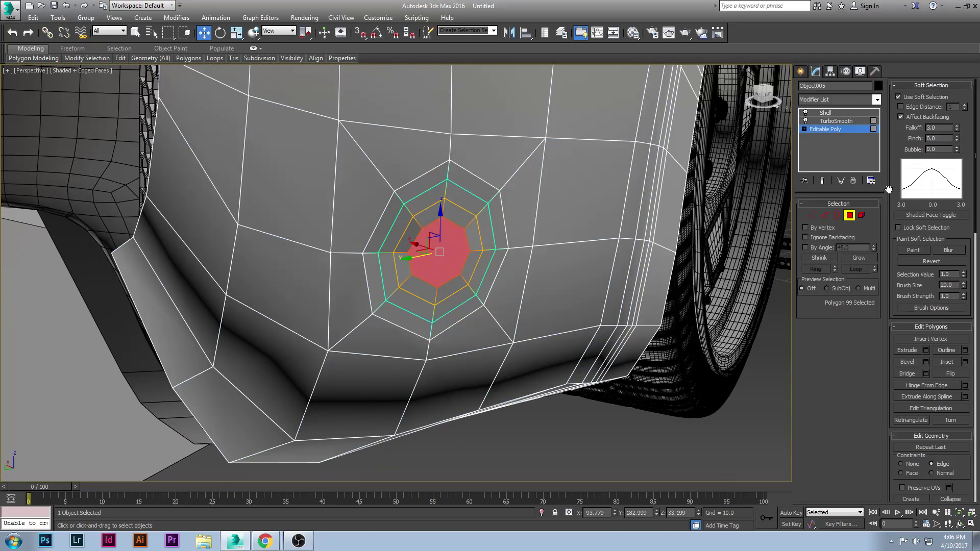
middle_click_drag(455, 230, 515, 229, "alt")
left_click_drag(411, 248, 408, 252)
key("ctrl+z")
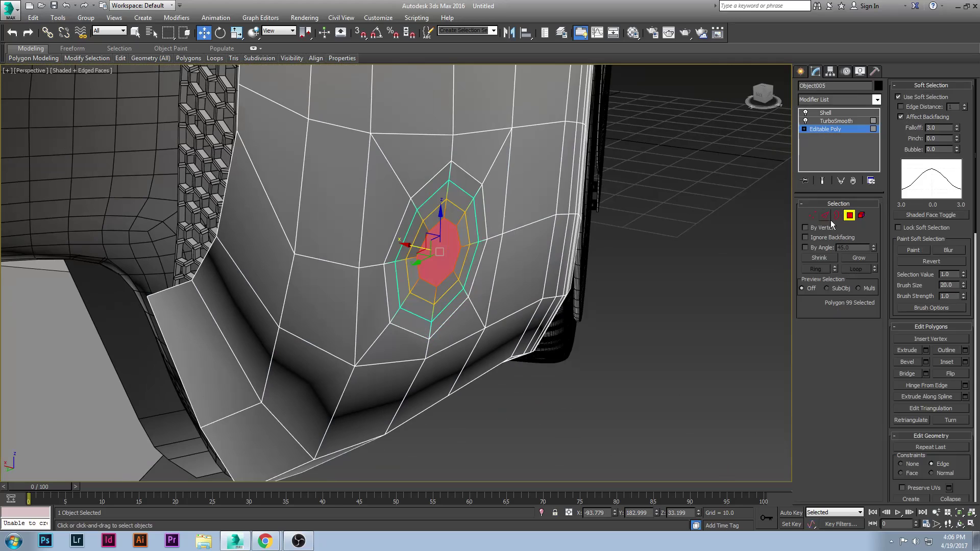
Set the movement constraint to None and push the inner polygon into the panel along X to form a round recess.
left_click(925, 84)
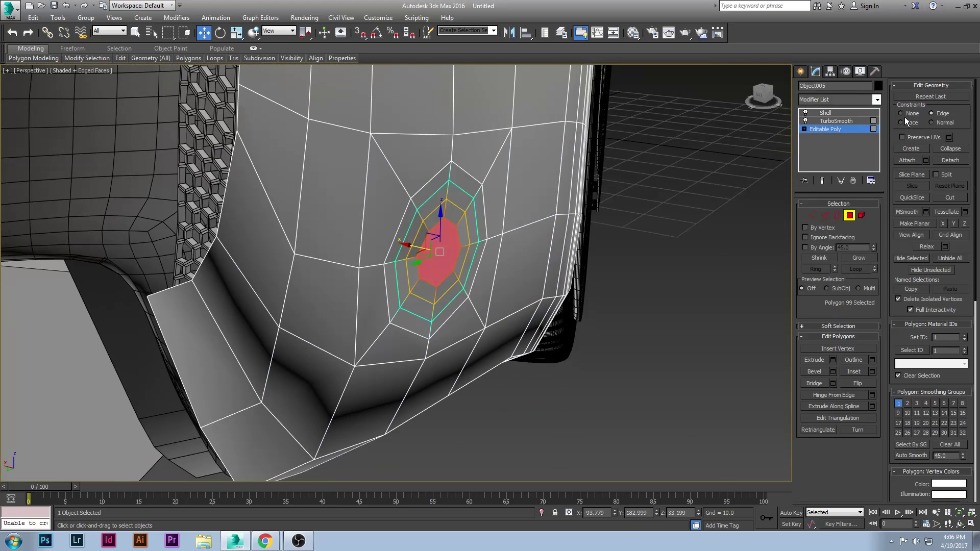
left_click(908, 114)
left_click(838, 326)
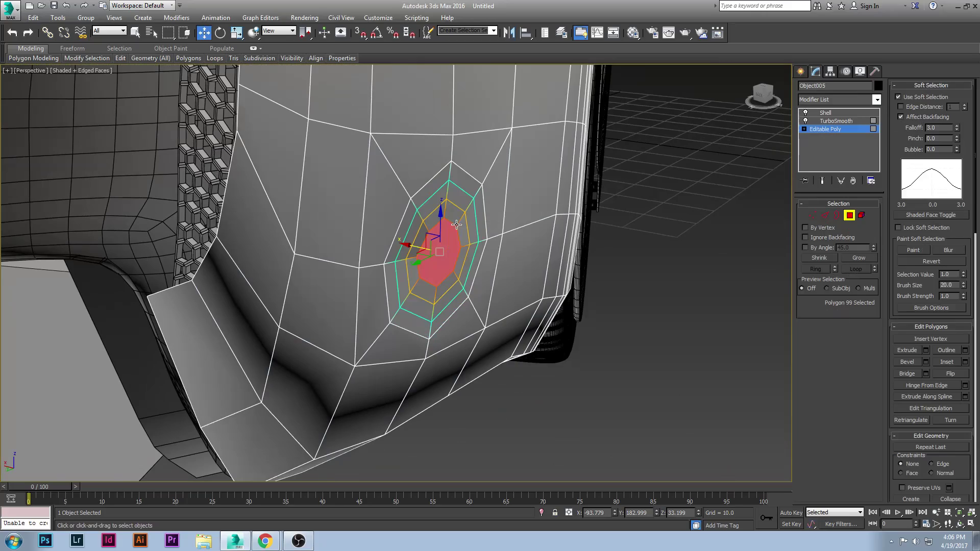
left_click_drag(413, 250, 401, 247)
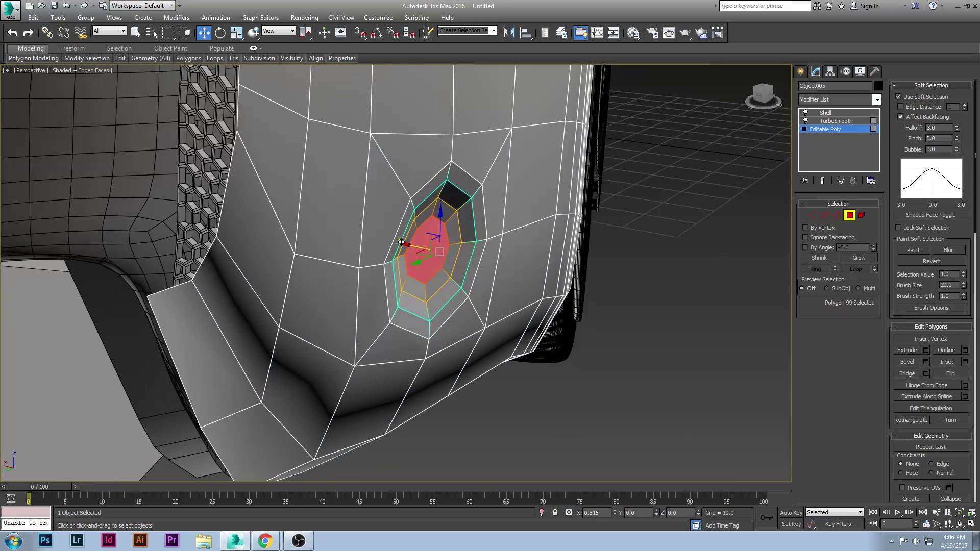
middle_click_drag(401, 247, 420, 235, "alt")
left_click_drag(402, 235, 393, 231)
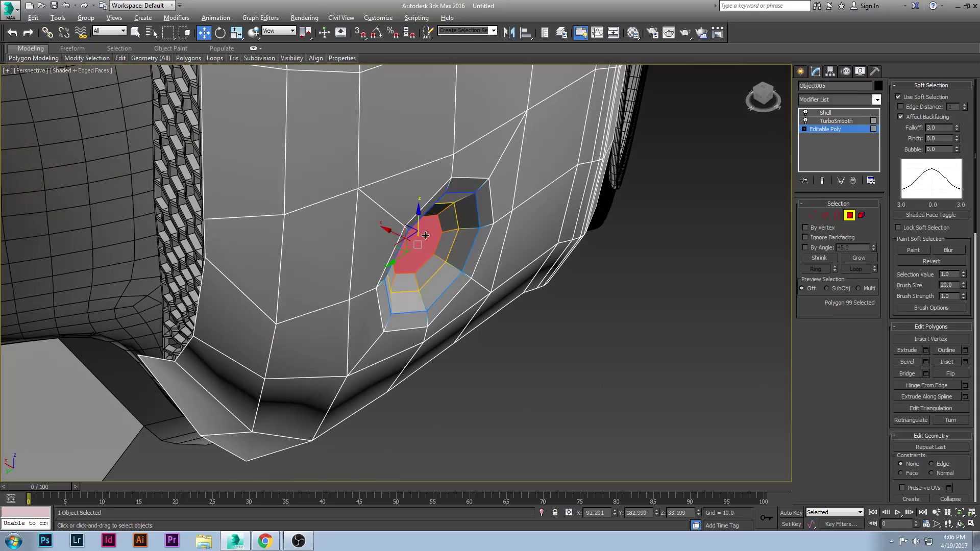
middle_click_drag(412, 224, 373, 198, "alt")
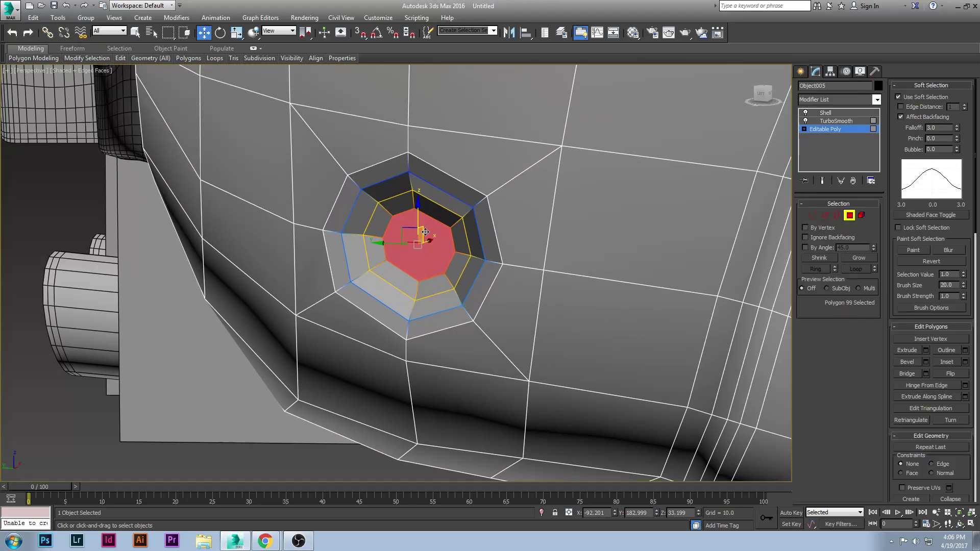
middle_click_drag(408, 230, 408, 225, "alt")
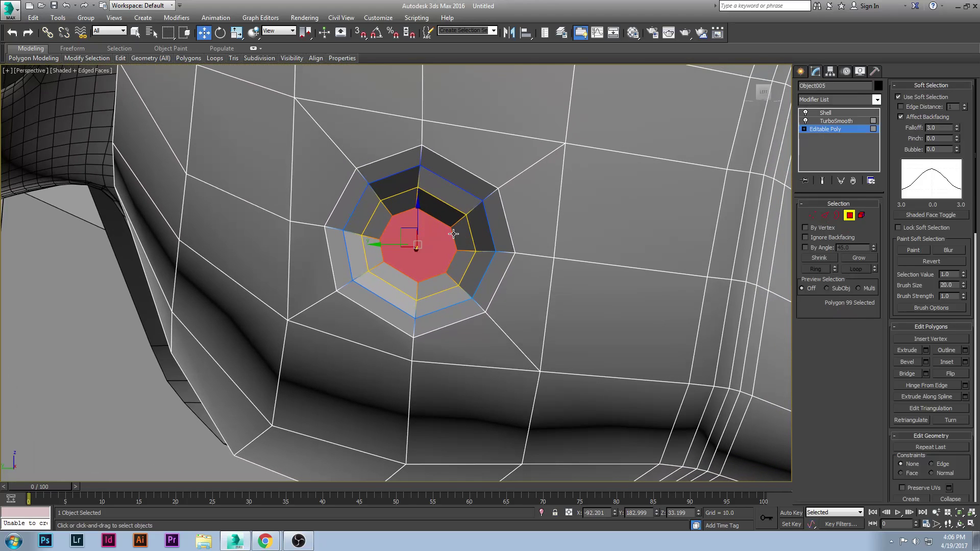
Undo the recess, the soft selection settings and the three insets on the octagonal polygon.
key("ctrl+z")
key("ctrl+z")
key("ctrl+z")
key("ctrl+z")
key("ctrl+z")
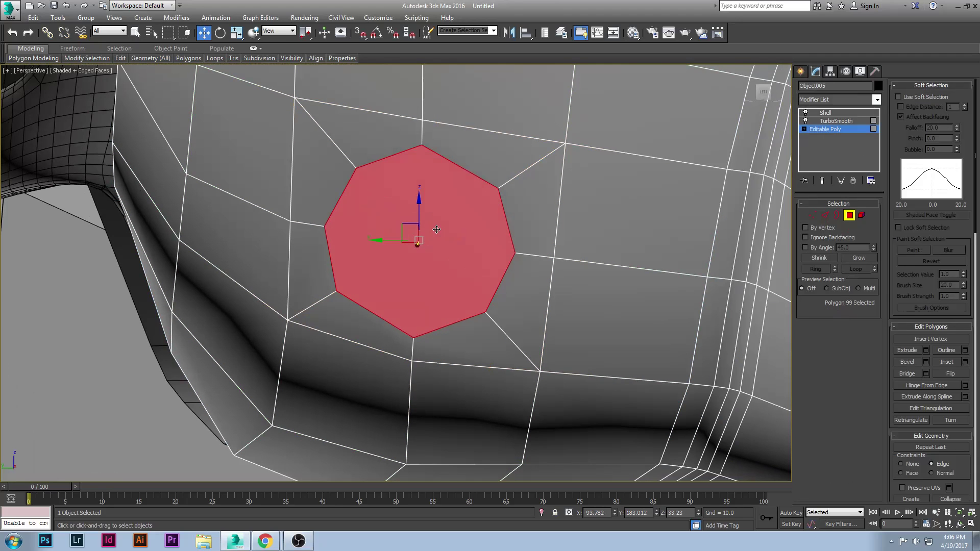
Delete the octagonal polygon from the bumper panel and select the open border of the hole.
key("Delete")
key("3")
left_click(474, 175)
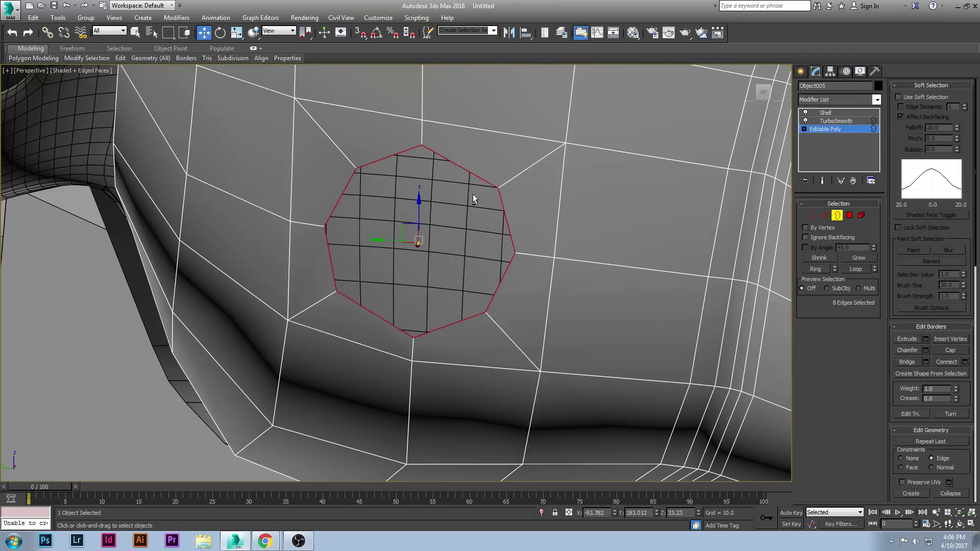
Scale the selected hole border along Y to stretch it into a wider opening.
middle_click_drag(473, 194, 436, 250, "alt")
scroll(454, 228, "down", 4)
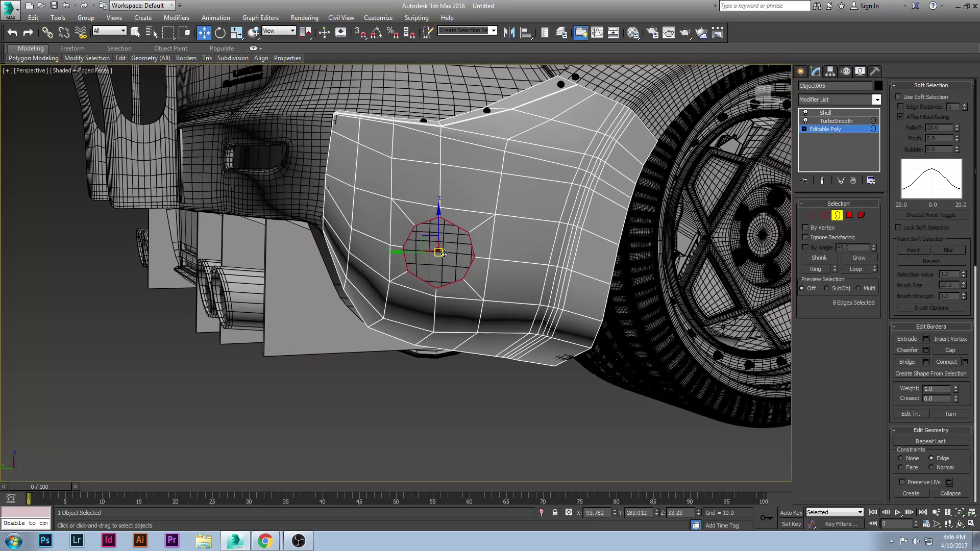
key("r")
left_click_drag(473, 255, 496, 254)
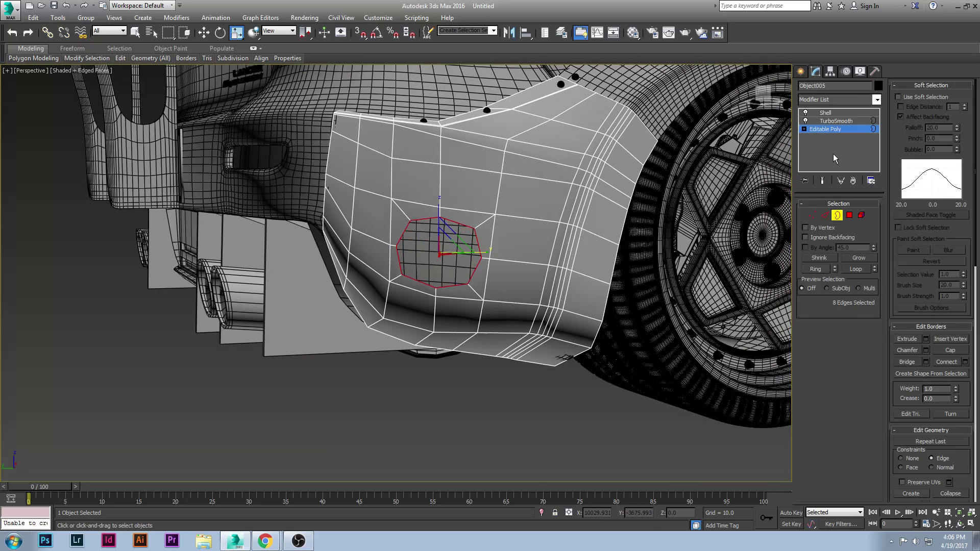
Apply a Spherify modifier to the selected hole border to make the opening round.
left_click(850, 100)
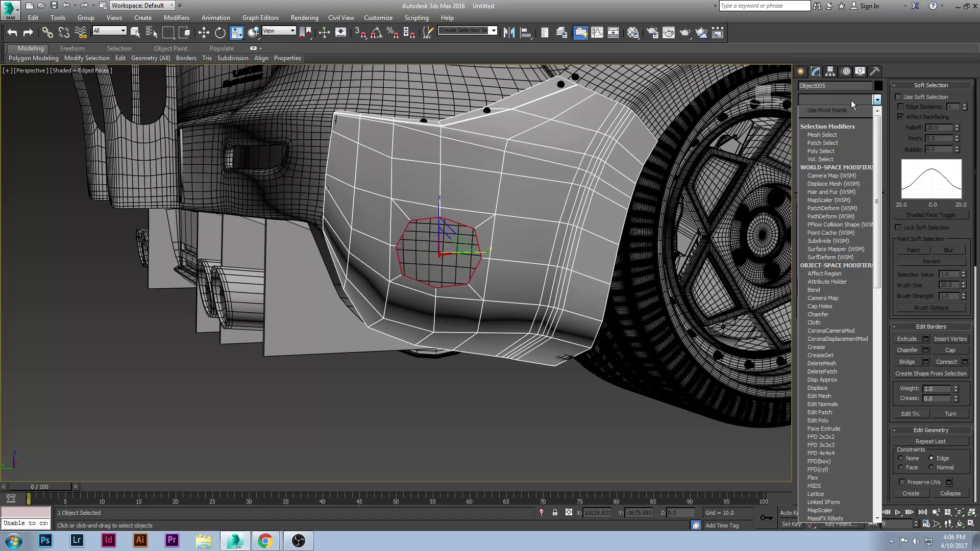
type("sp")
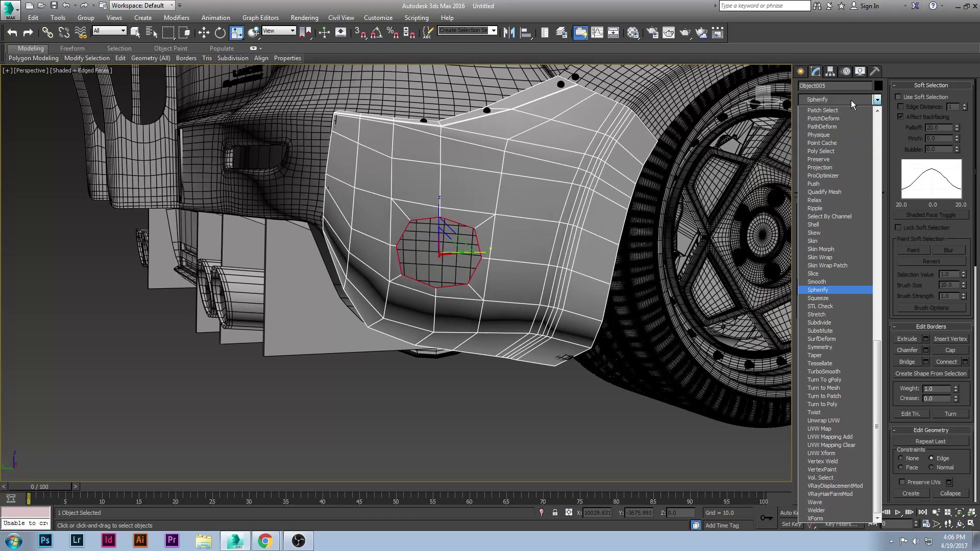
key("Return")
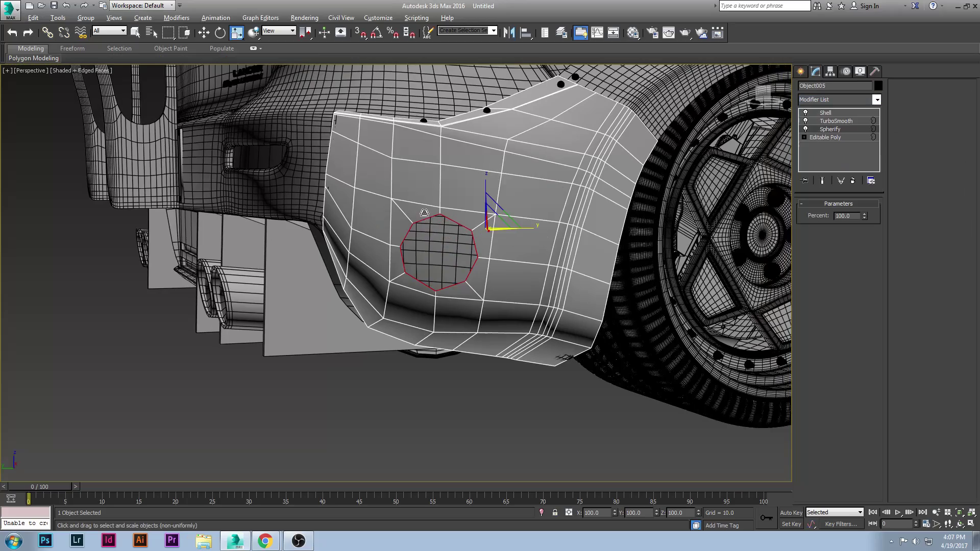
mouse_move(424, 213)
middle_mouse_down("alt")
mouse_move(462, 220)
mouse_move(432, 223)
middle_mouse_up("alt")
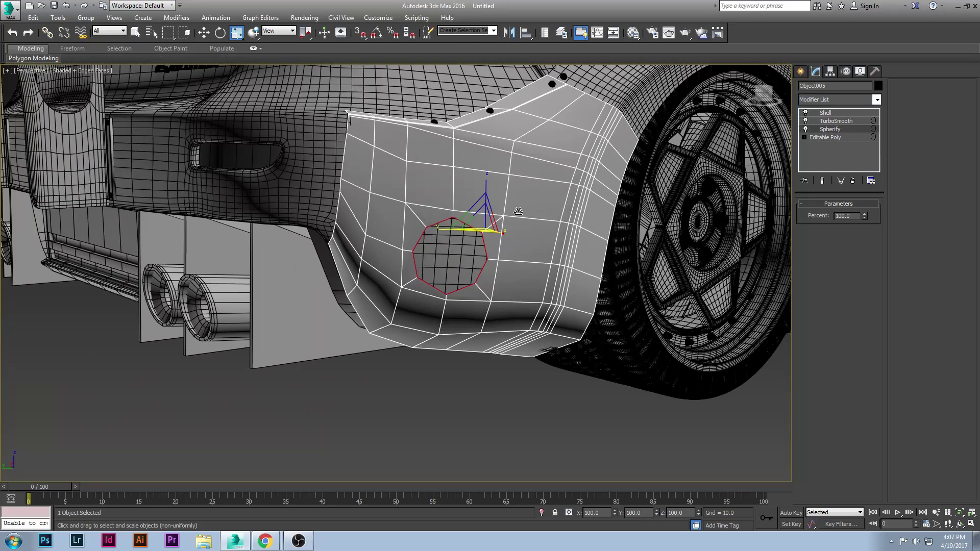
middle_click_drag(519, 212, 465, 218)
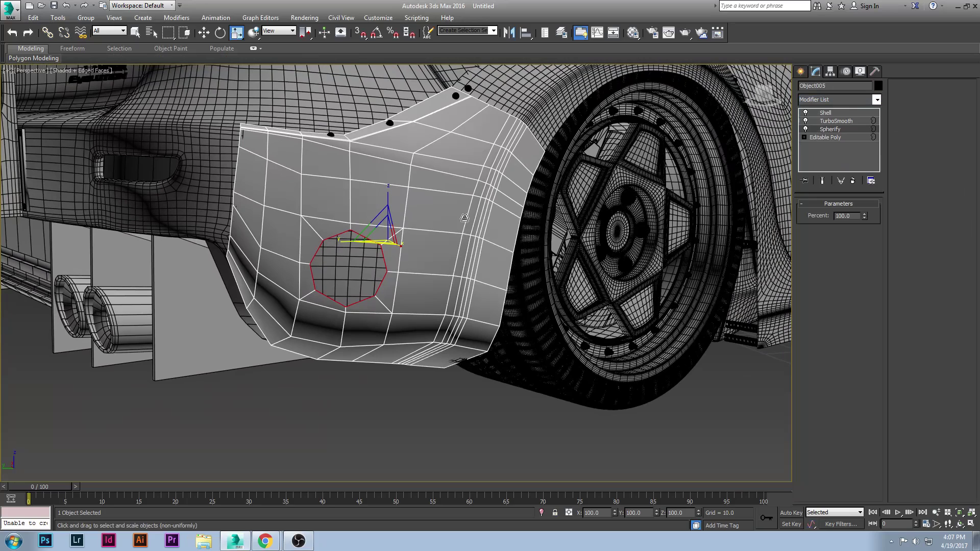